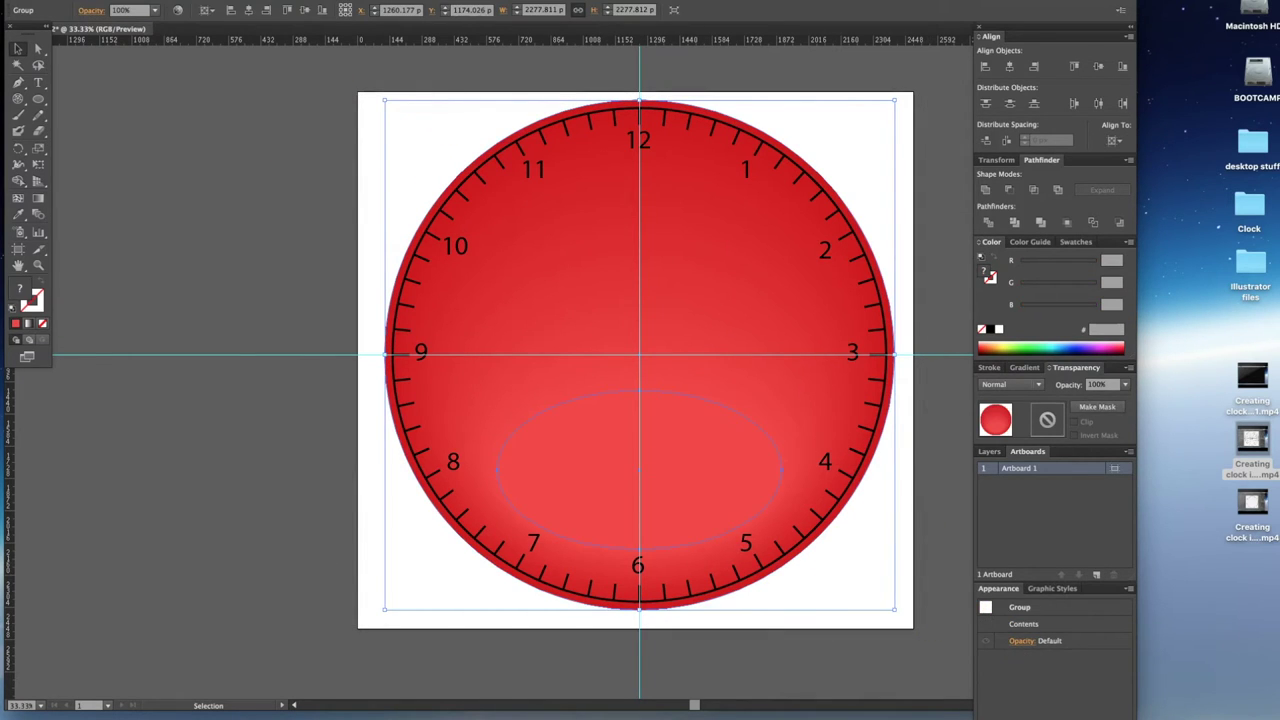
# Lock the selected red clock face group so that it cannot be selected or moved.
pyautogui.click(165, 0)
pyautogui.moveTo(196, 43)
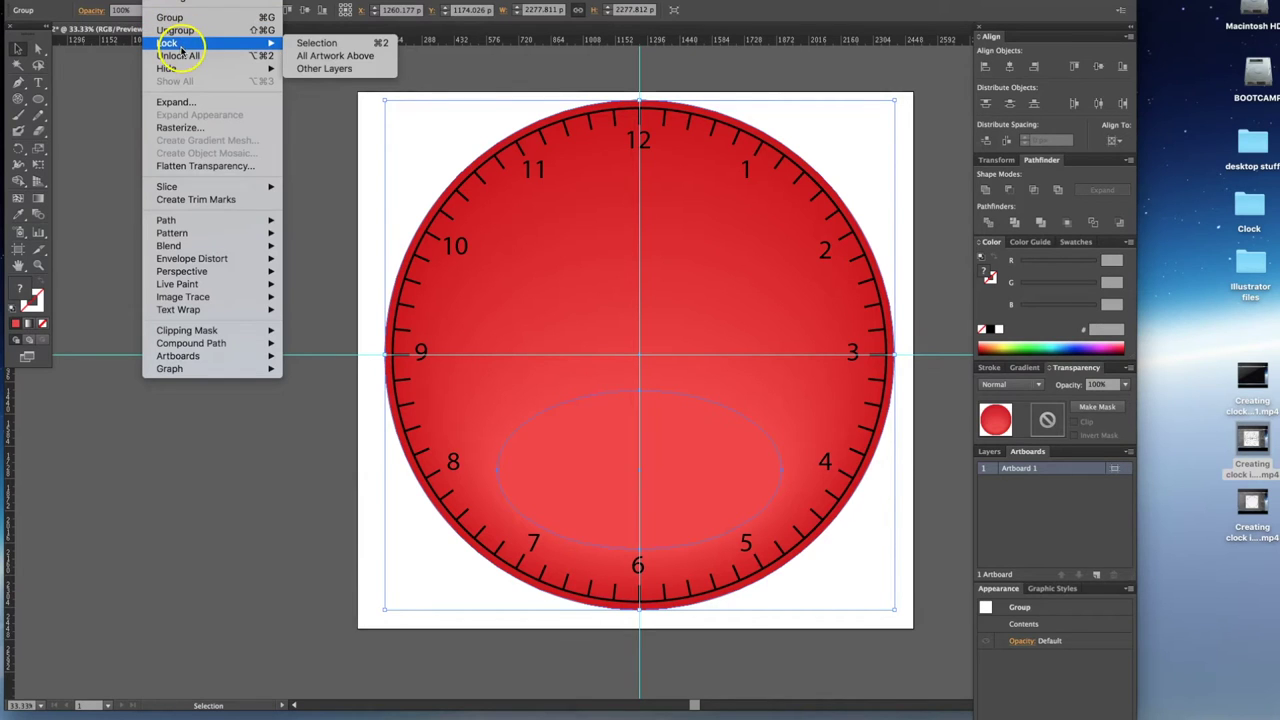
pyautogui.click(314, 44)
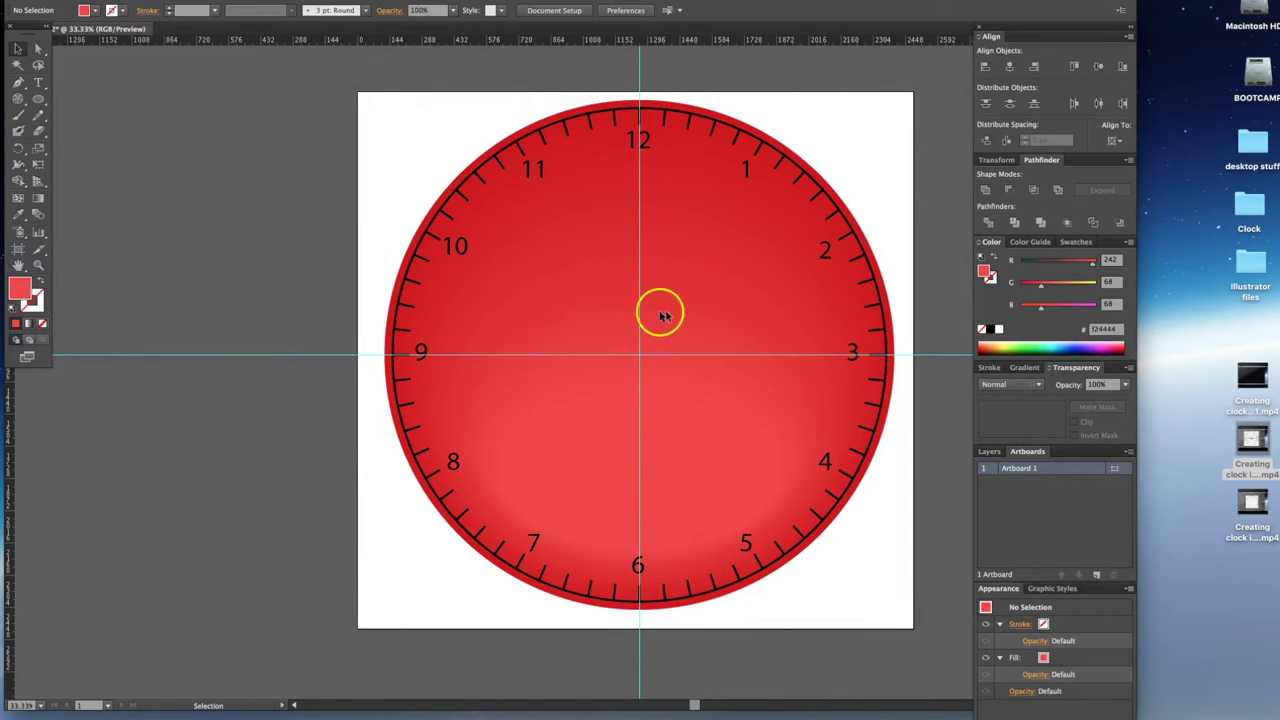
pyautogui.click(566, 229)
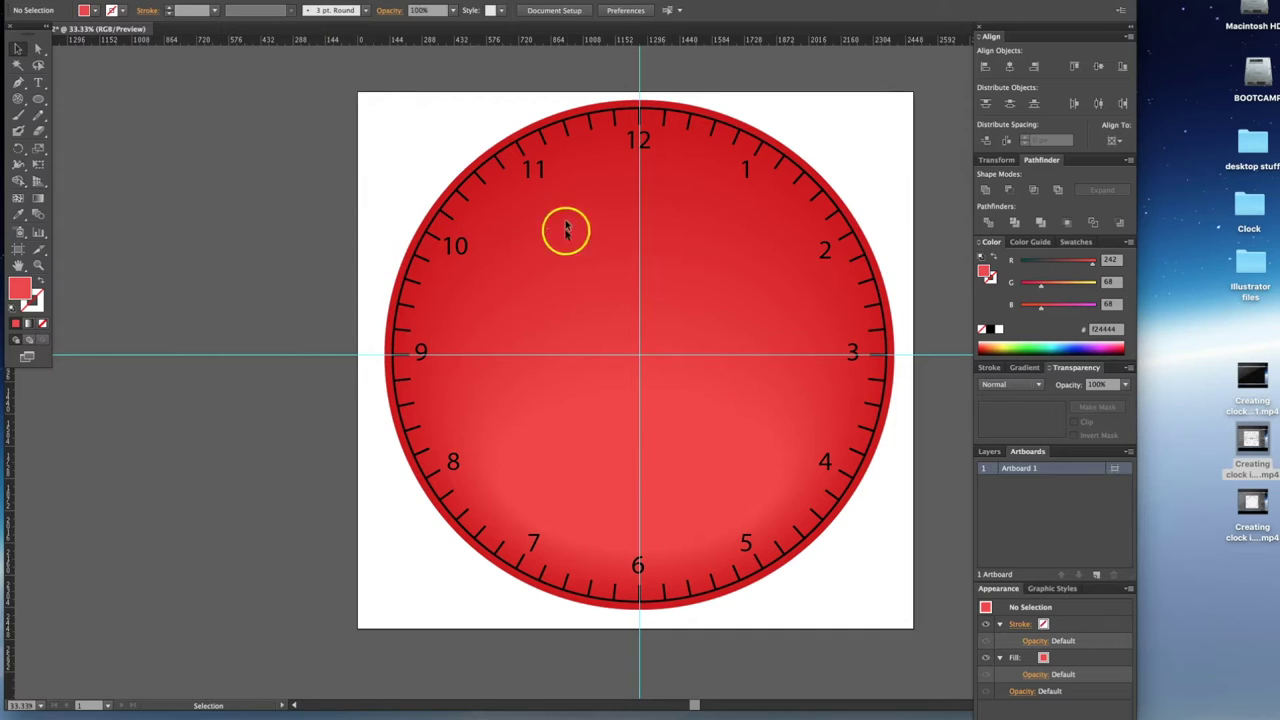
pyautogui.moveTo(805, 263); pyautogui.dragTo(852, 274)
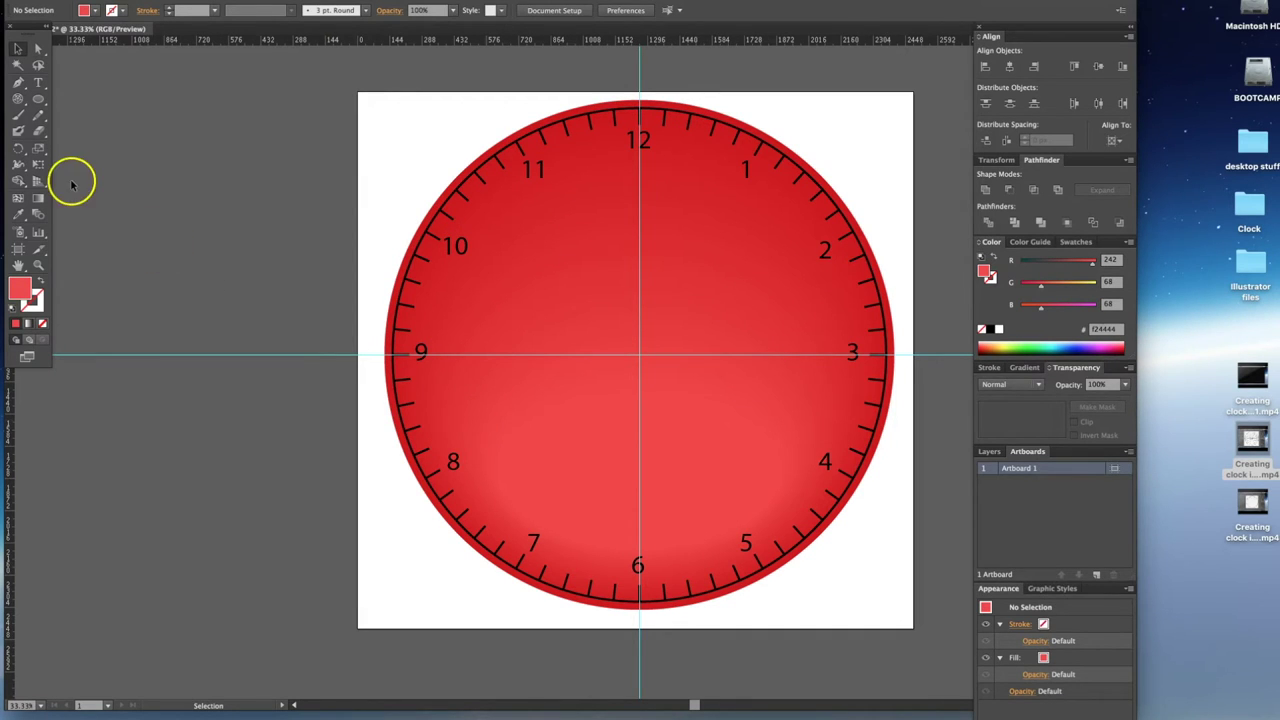
# Draw a tall narrow rectangle about 89 px wide and 1103 px high, centred on the clock's centre point.
pyautogui.click(38, 130)
pyautogui.click(39, 100)
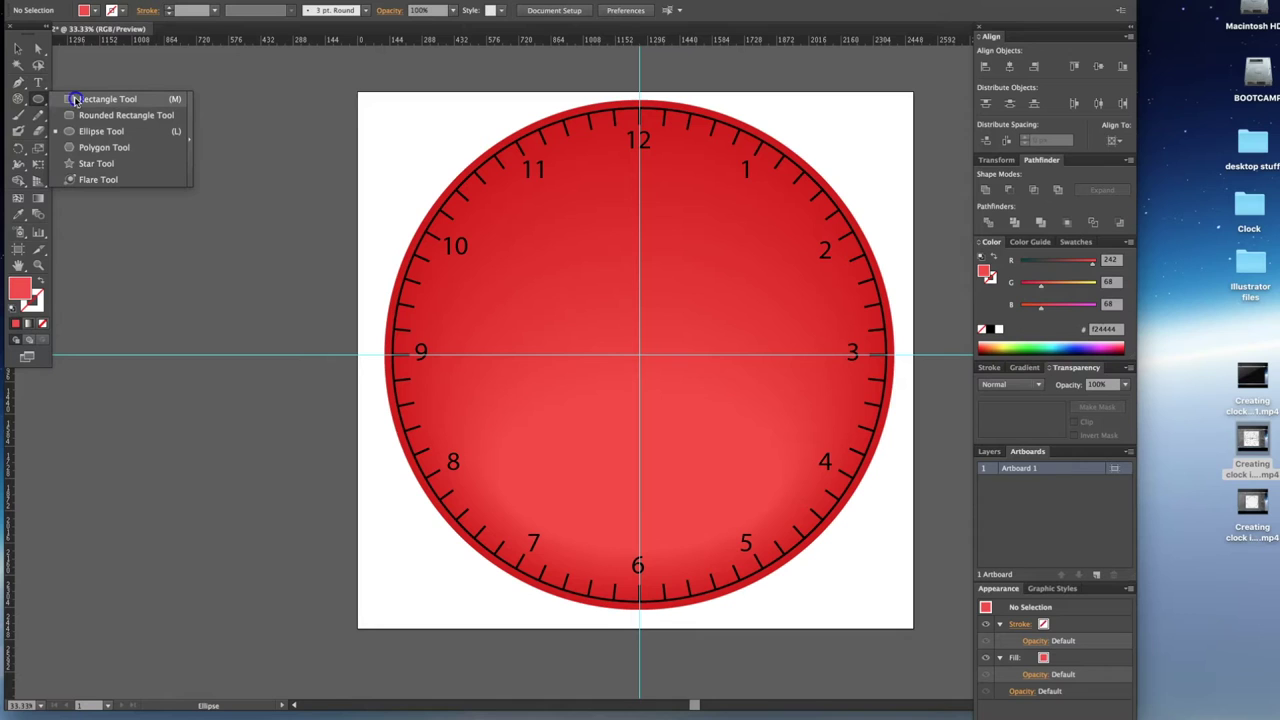
pyautogui.click(86, 100)
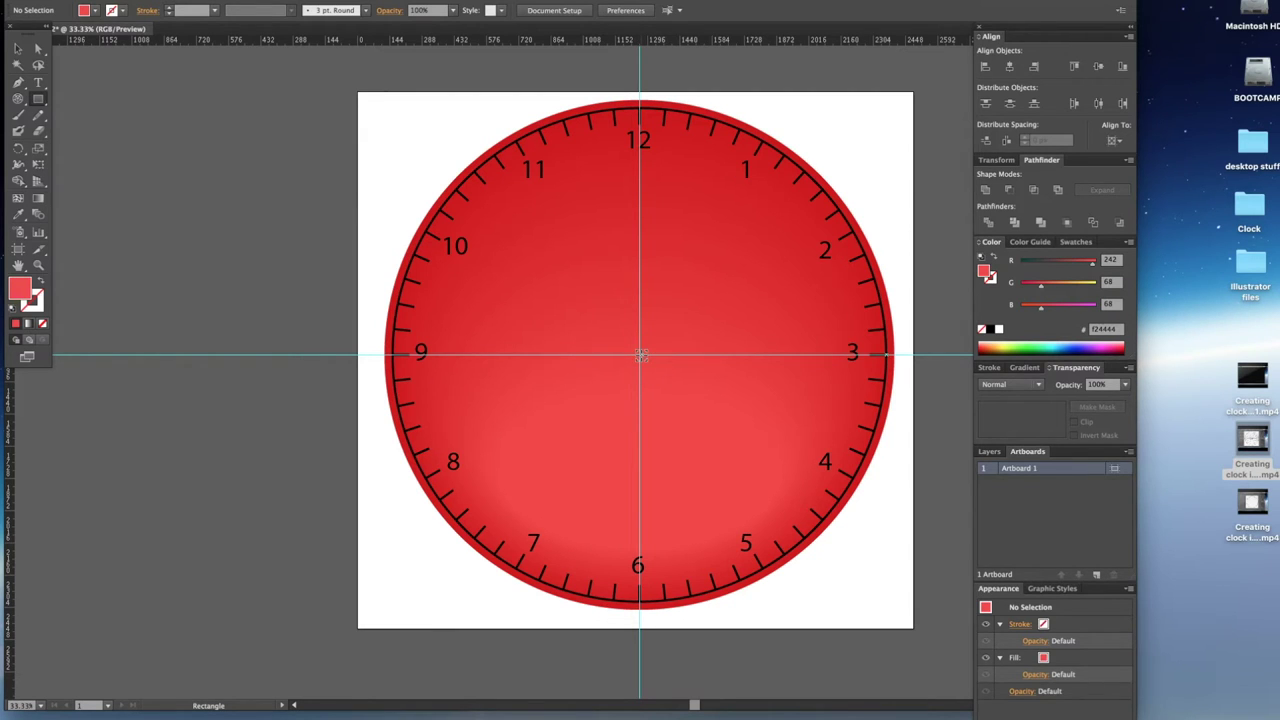
pyautogui.moveTo(641, 355); pyautogui.dragTo(649, 477)
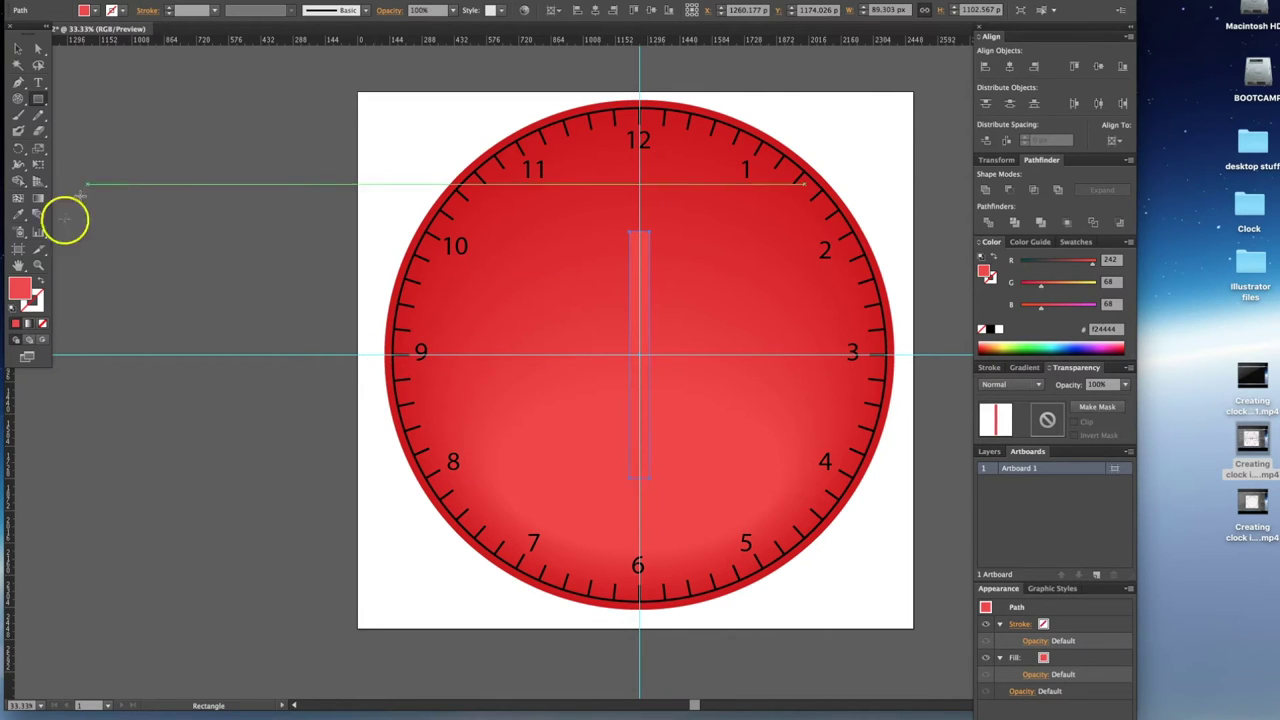
# Fill the rectangle with the near-black colour 040000.
pyautogui.doubleClick(18, 287)
pyautogui.click(206, 200)
pyautogui.moveTo(240, 260); pyautogui.dragTo(266, 282)
pyautogui.click(328, 210)
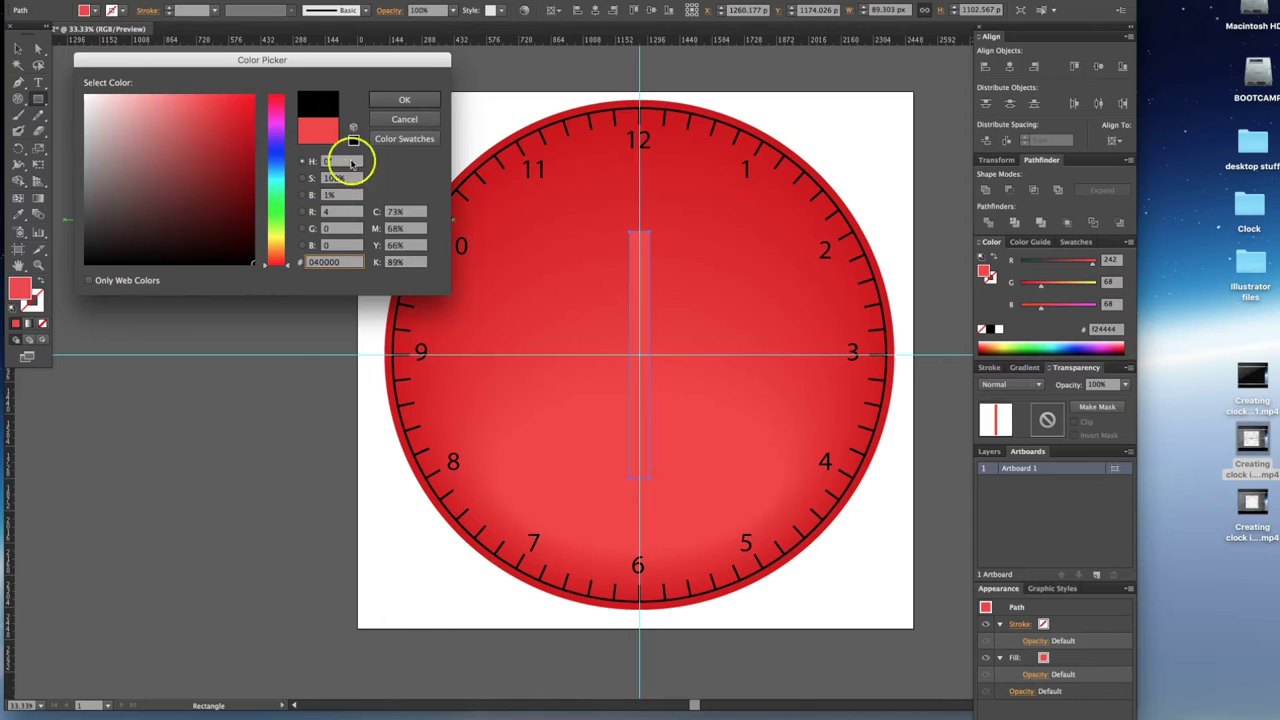
pyautogui.click(404, 99)
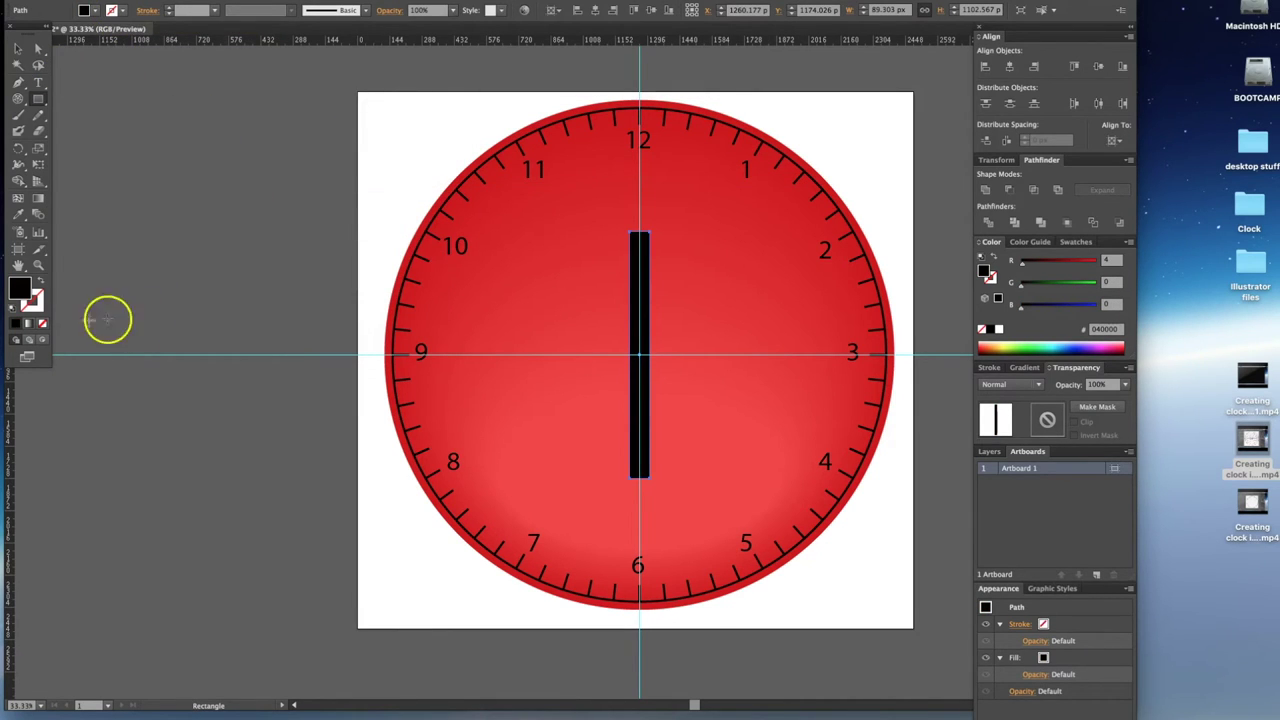
# Move the black rectangle straight up about 329 px along the vertical guide, ending just below the 12, and deselect it.
pyautogui.press('v')
pyautogui.click(122, 12)
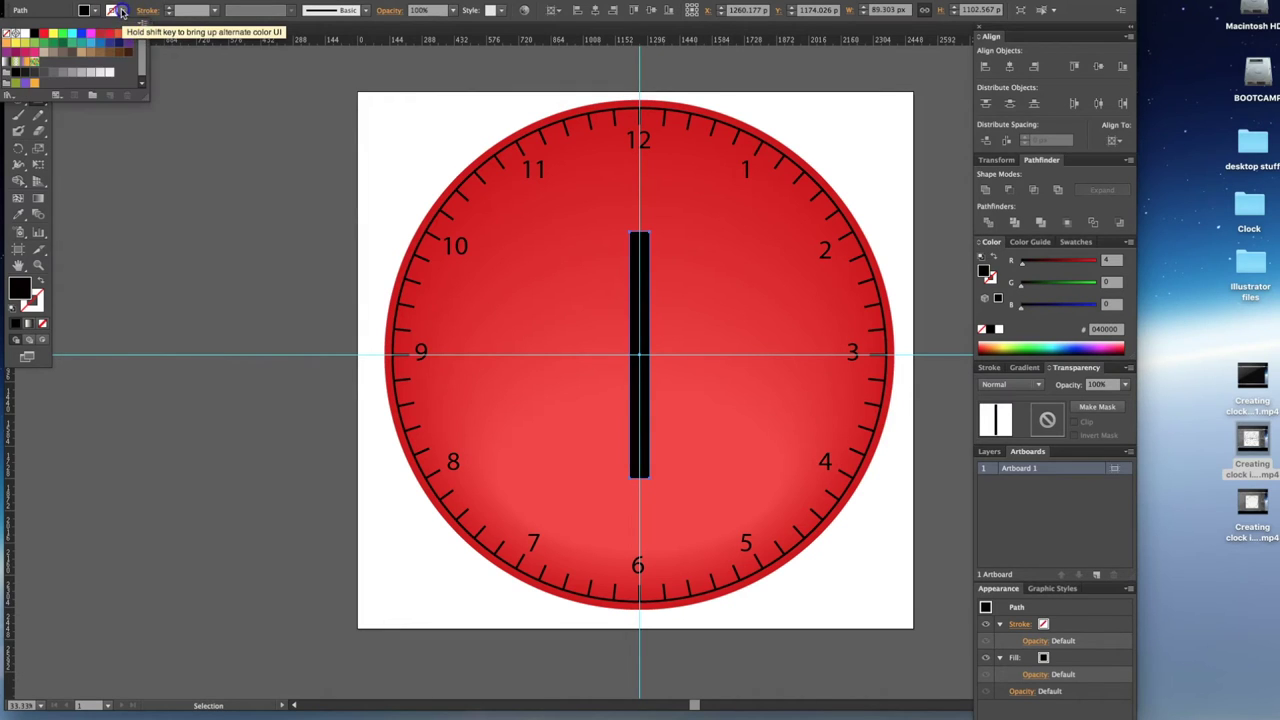
pyautogui.click(122, 12)
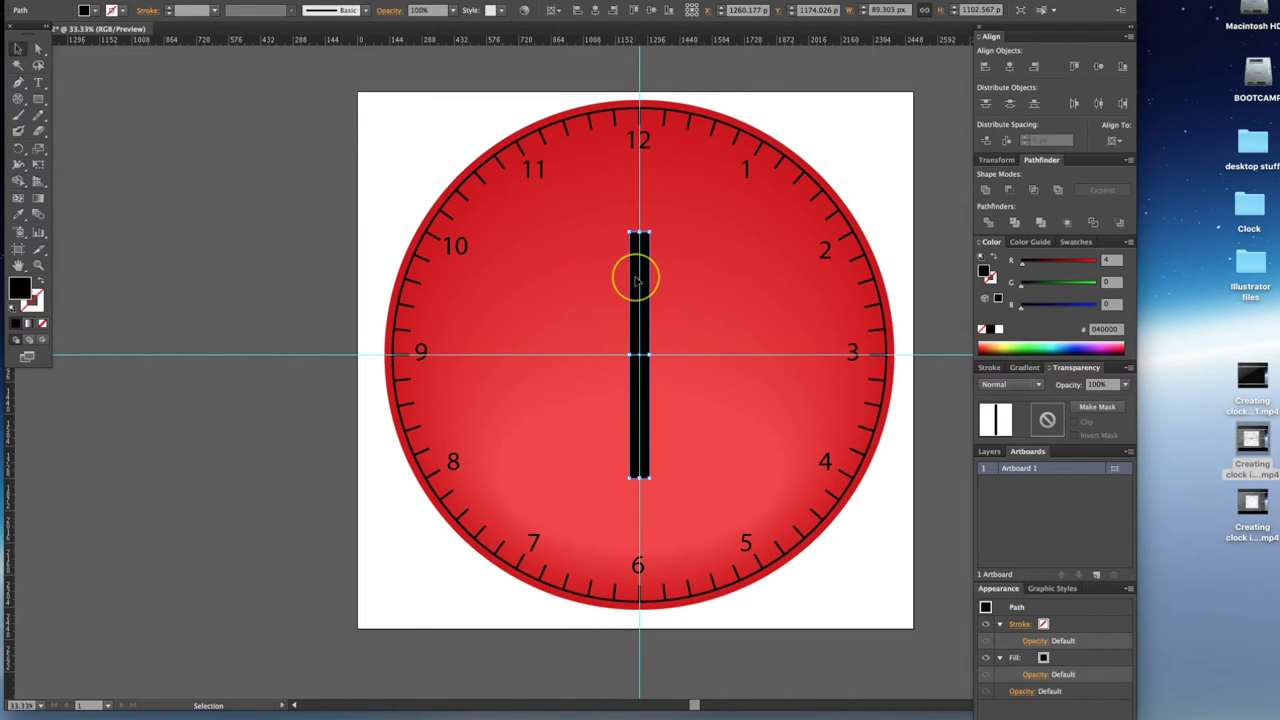
pyautogui.moveTo(636, 280); pyautogui.dragTo(629, 205)
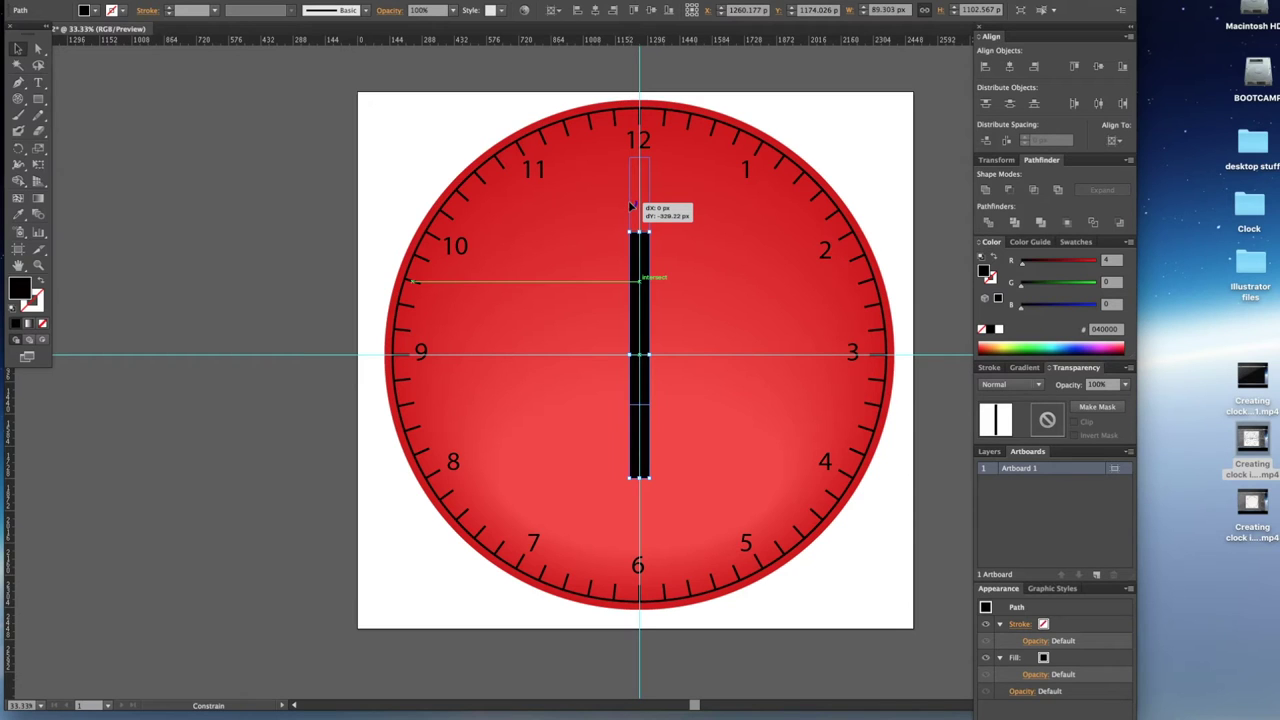
pyautogui.moveTo(629, 204); pyautogui.dragTo(630, 205)
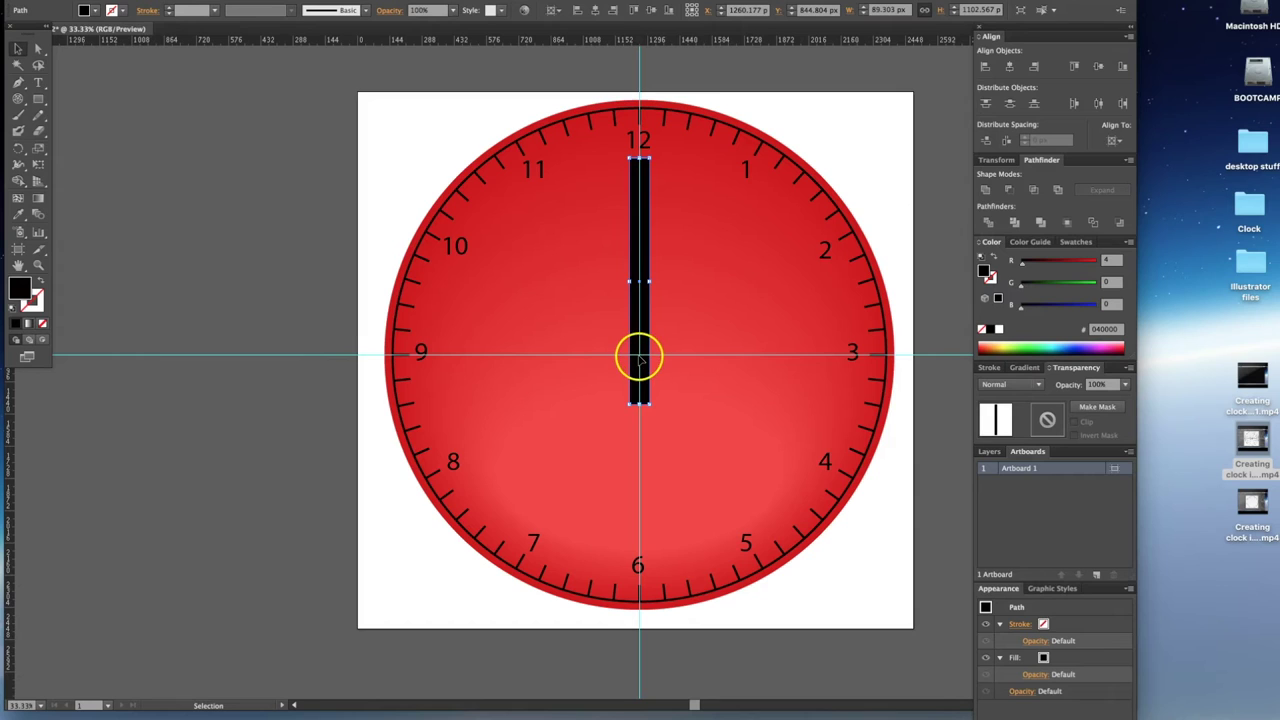
pyautogui.click(171, 156)
pyautogui.click(18, 84)
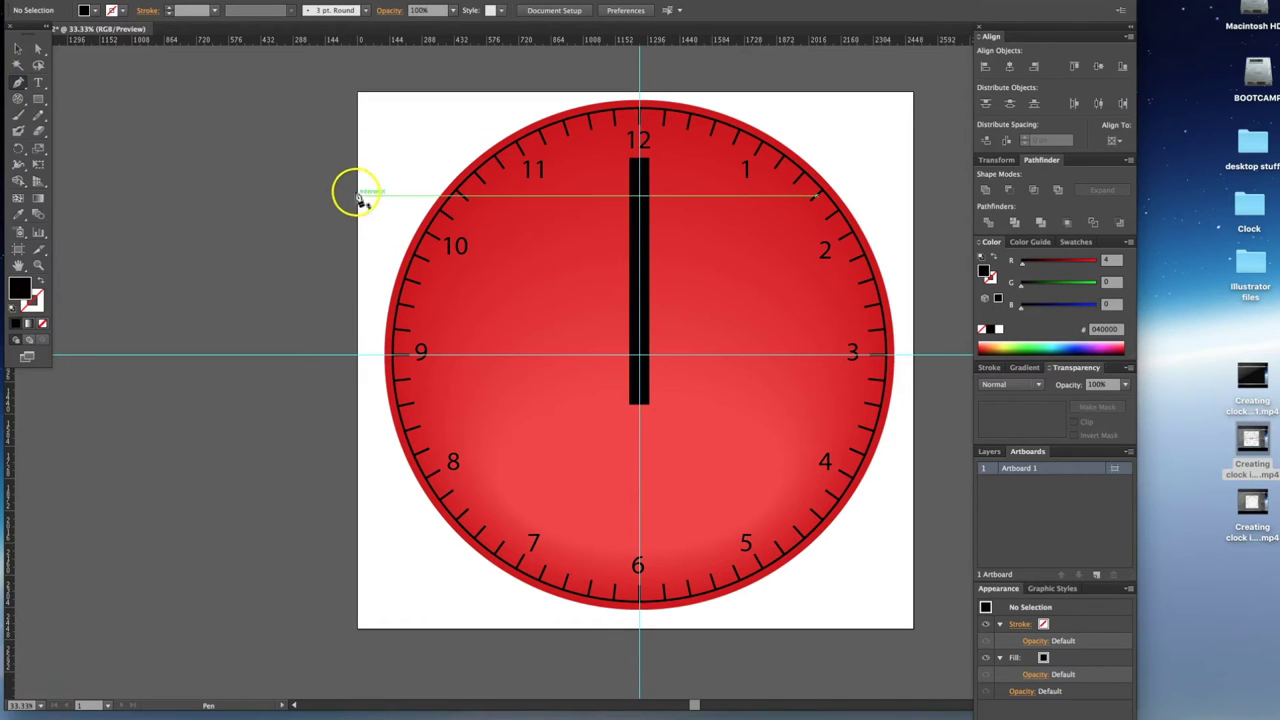
pyautogui.click(38, 265)
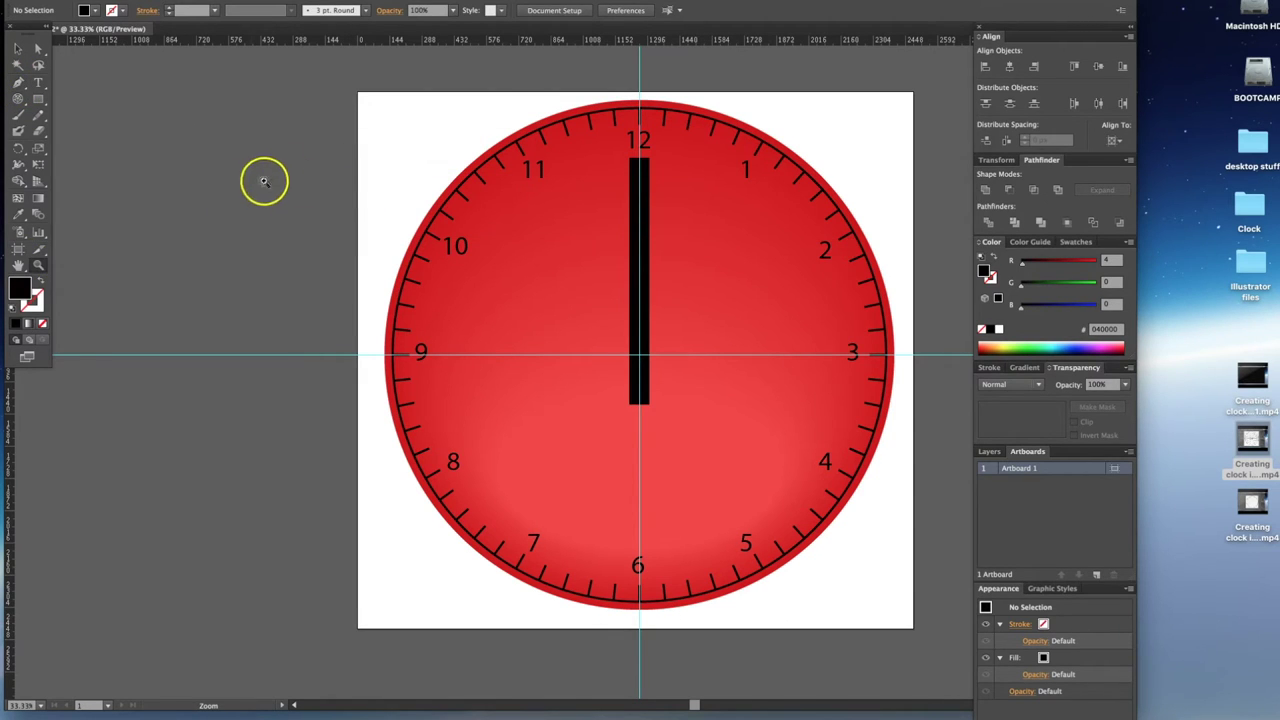
pyautogui.moveTo(470, 92); pyautogui.dragTo(791, 230)
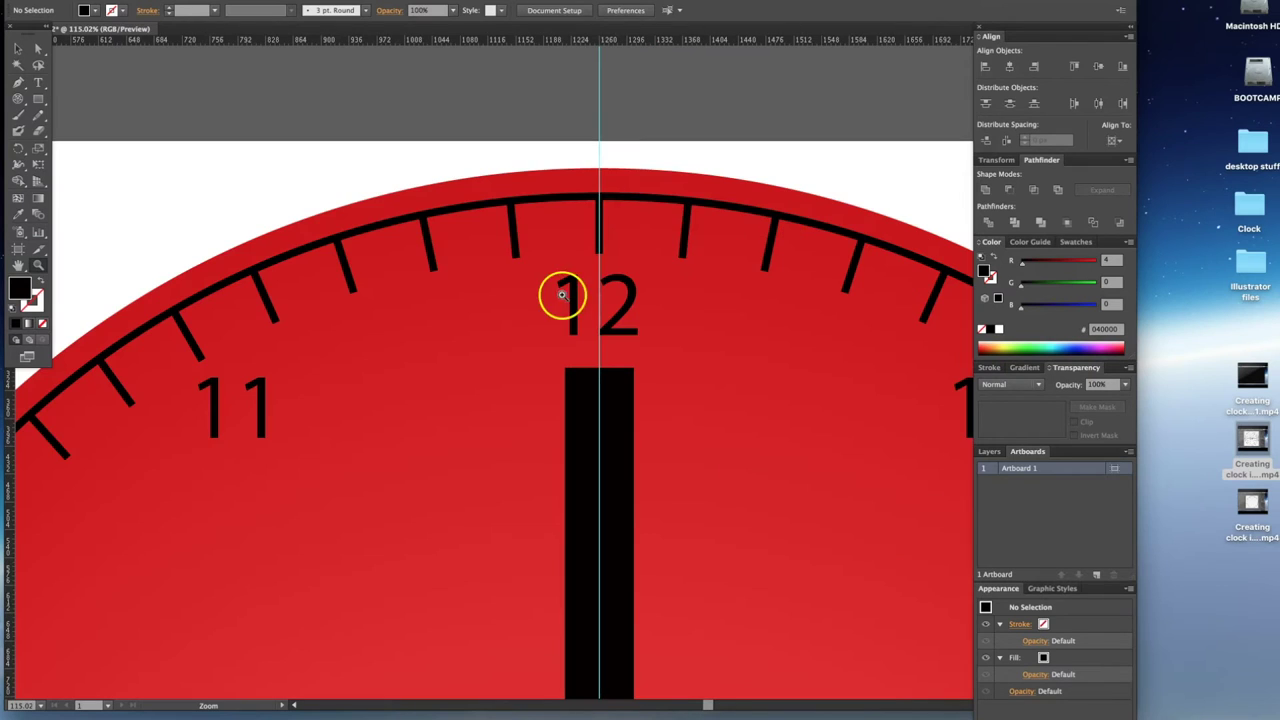
pyautogui.click(18, 84)
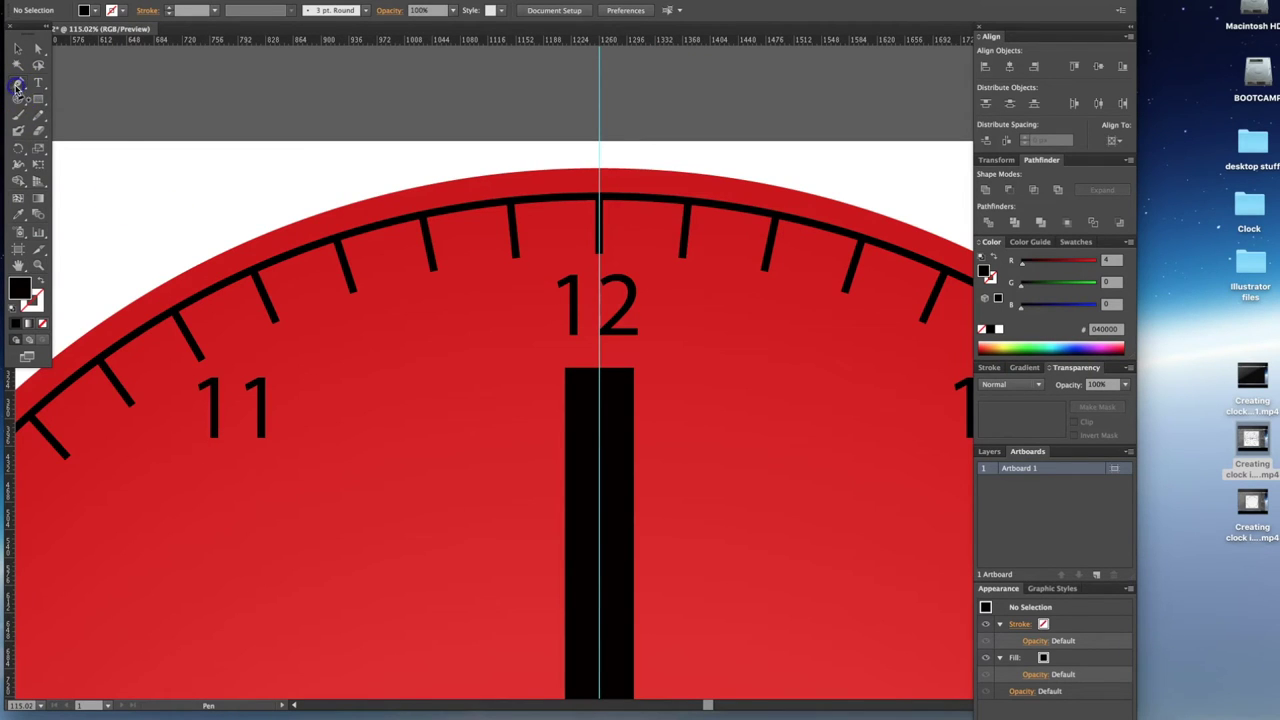
pyautogui.click(601, 372)
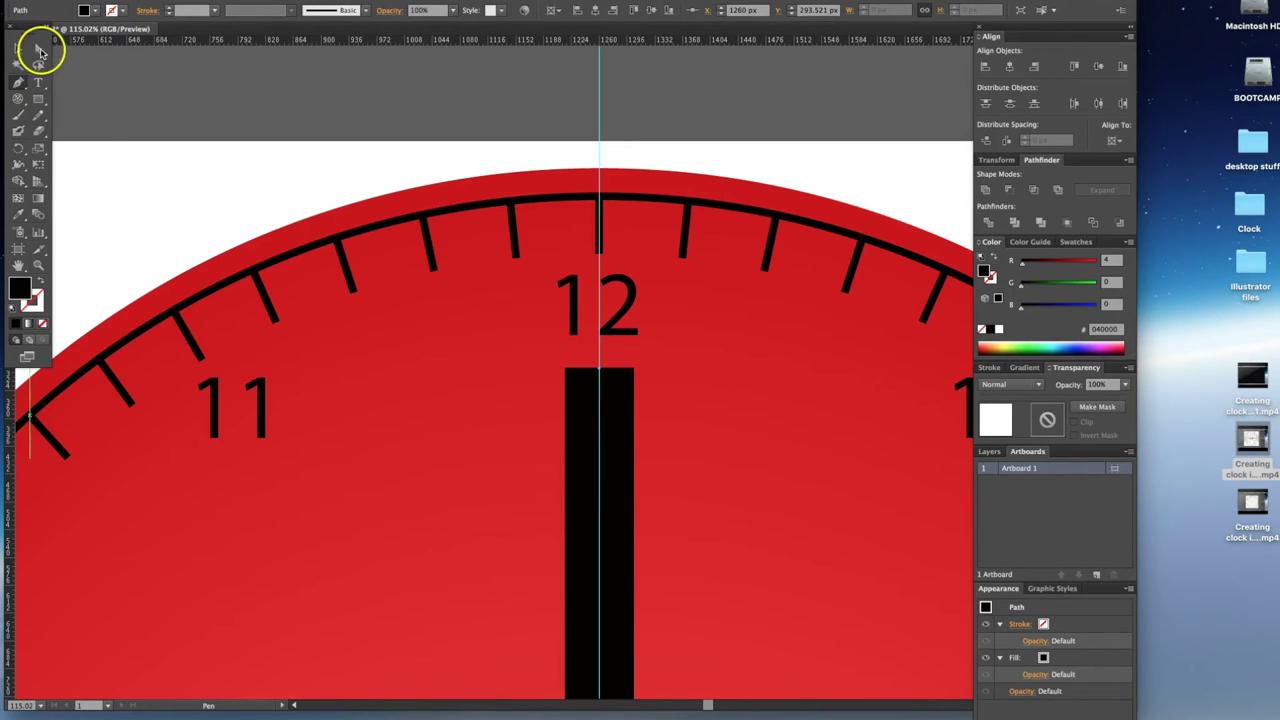
pyautogui.click(39, 49)
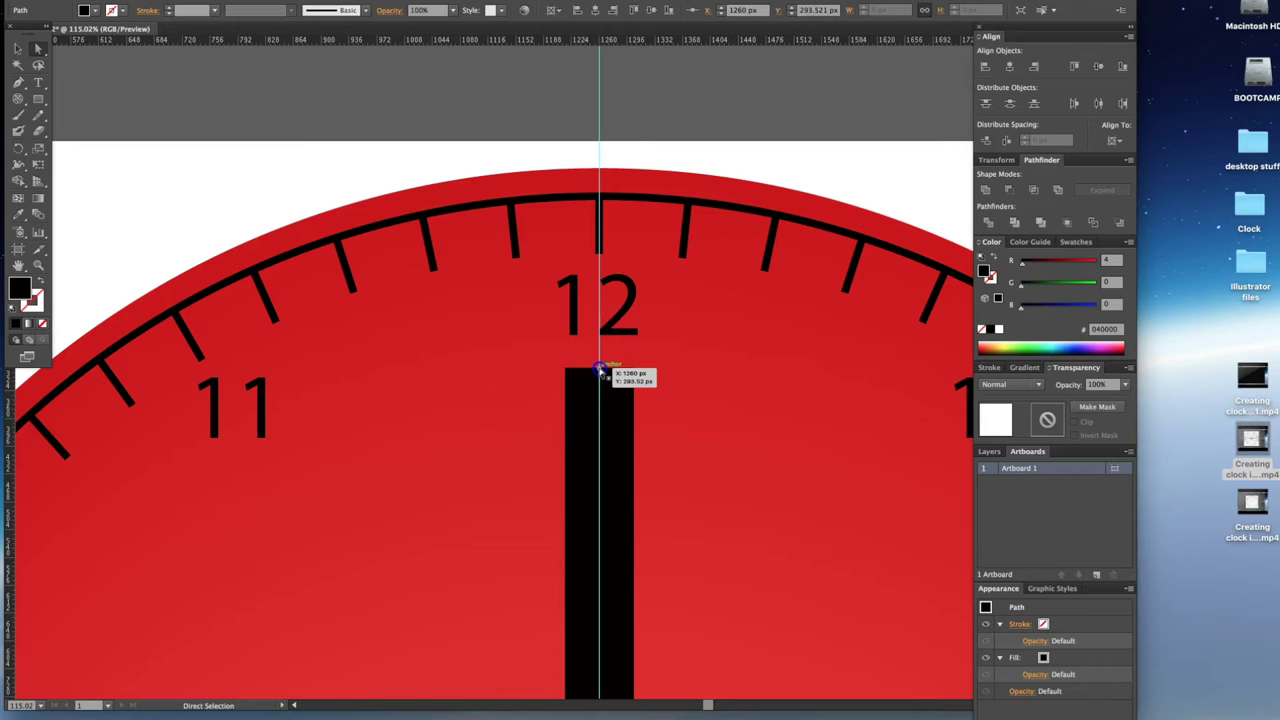
pyautogui.moveTo(600, 372); pyautogui.dragTo(598, 322)
pyautogui.click(594, 429)
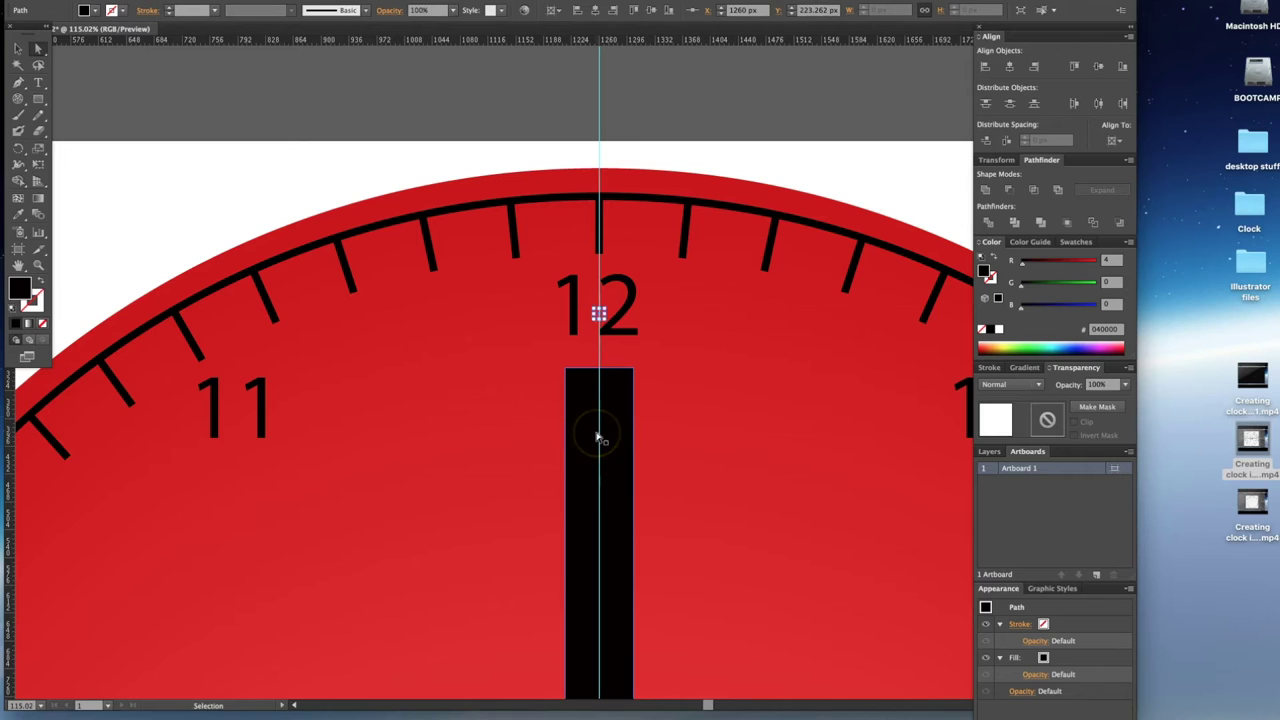
pyautogui.press('super+shift+a')
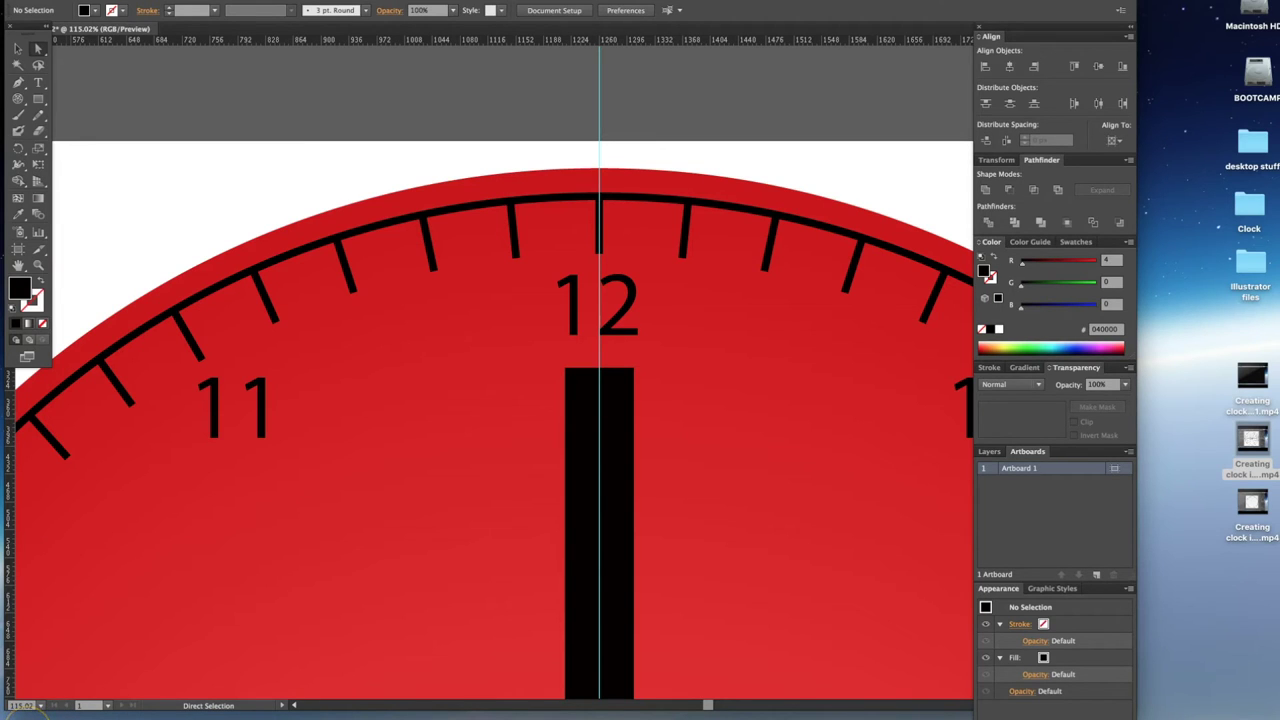
pyautogui.press('Tab')
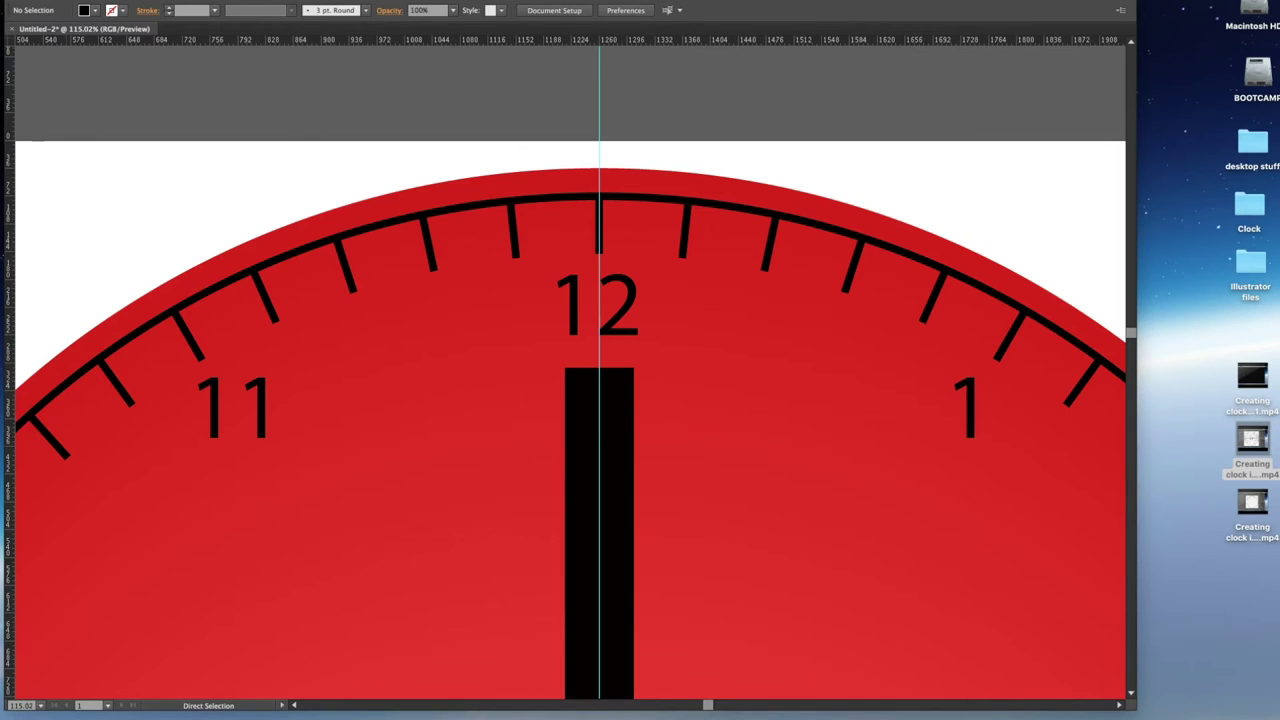
pyautogui.press('Tab')
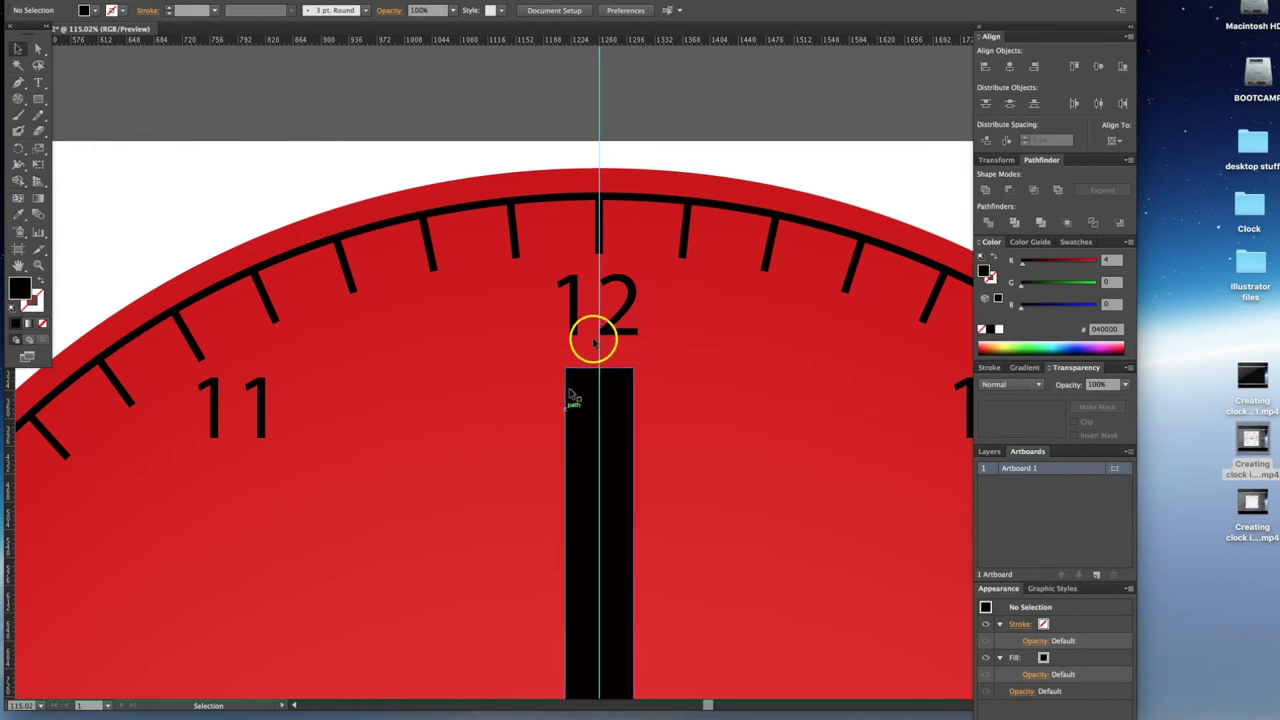
# Add an anchor point at the middle of the rectangle's top edge and pull it up about 93 px into a pointed tip.
pyautogui.click(587, 438)
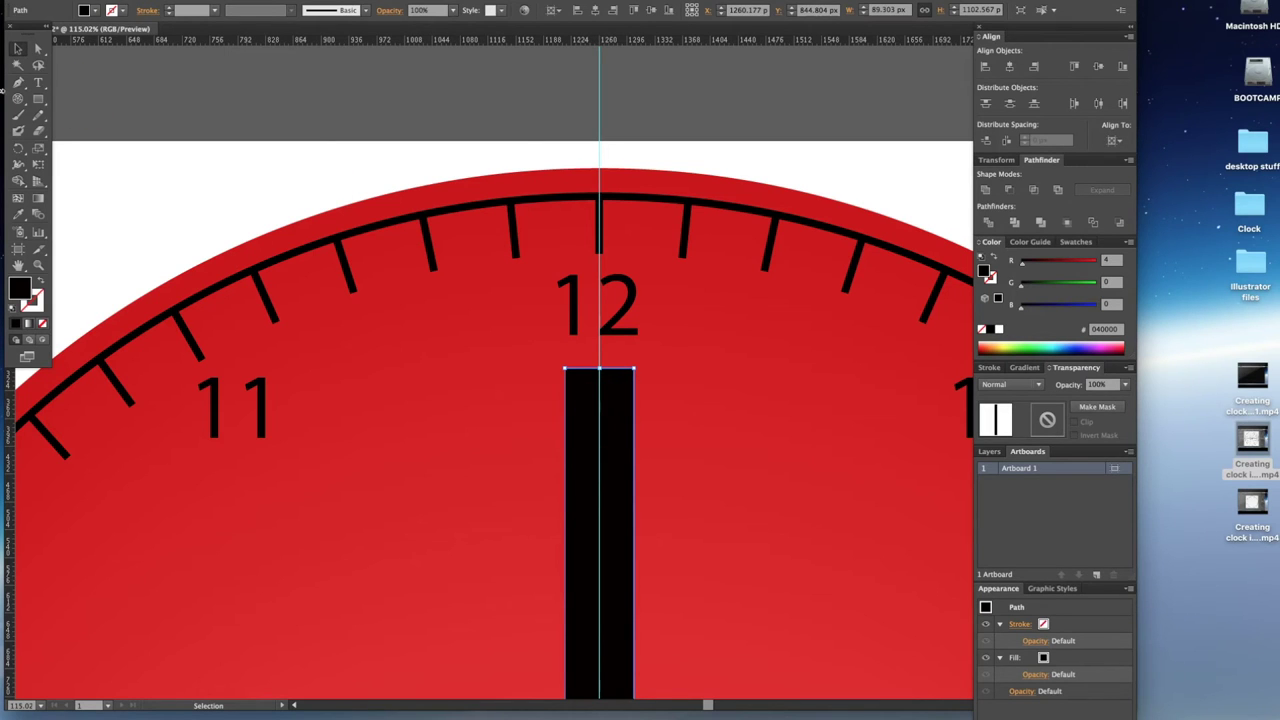
pyautogui.click(18, 84)
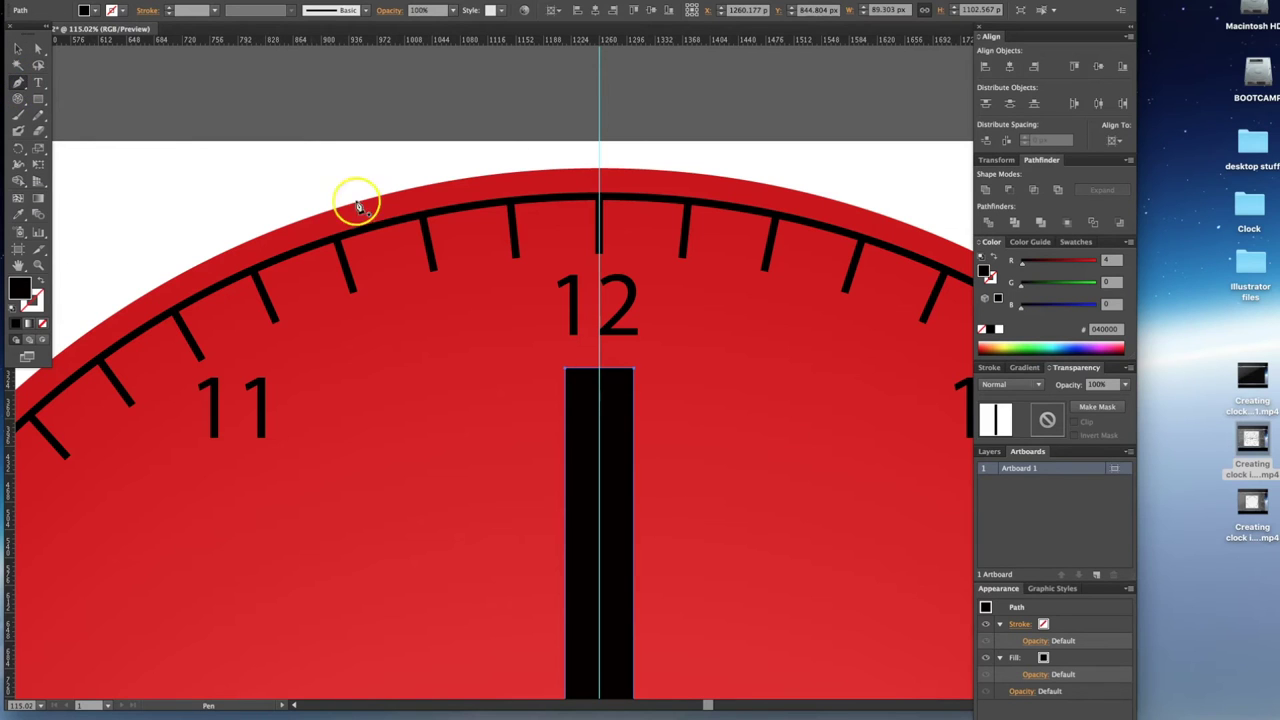
pyautogui.click(603, 373)
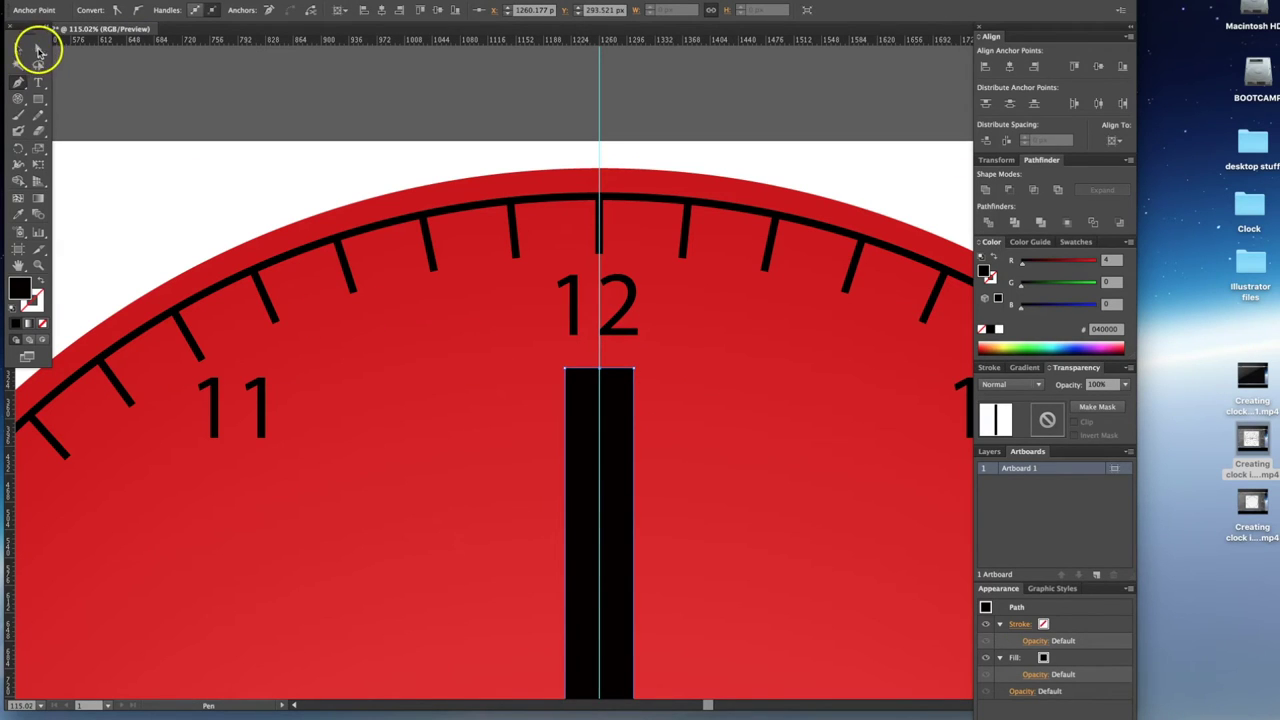
pyautogui.moveTo(38, 50); pyautogui.dragTo(90, 53)
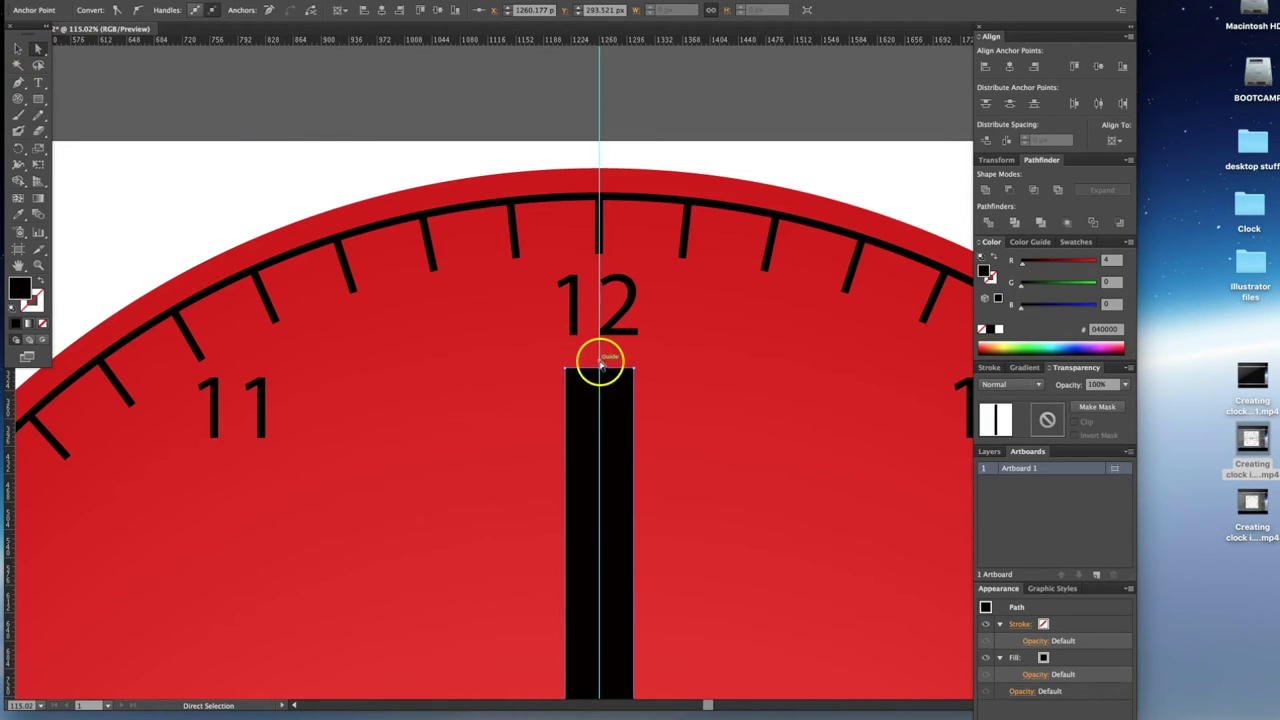
pyautogui.moveTo(600, 370); pyautogui.dragTo(600, 297)
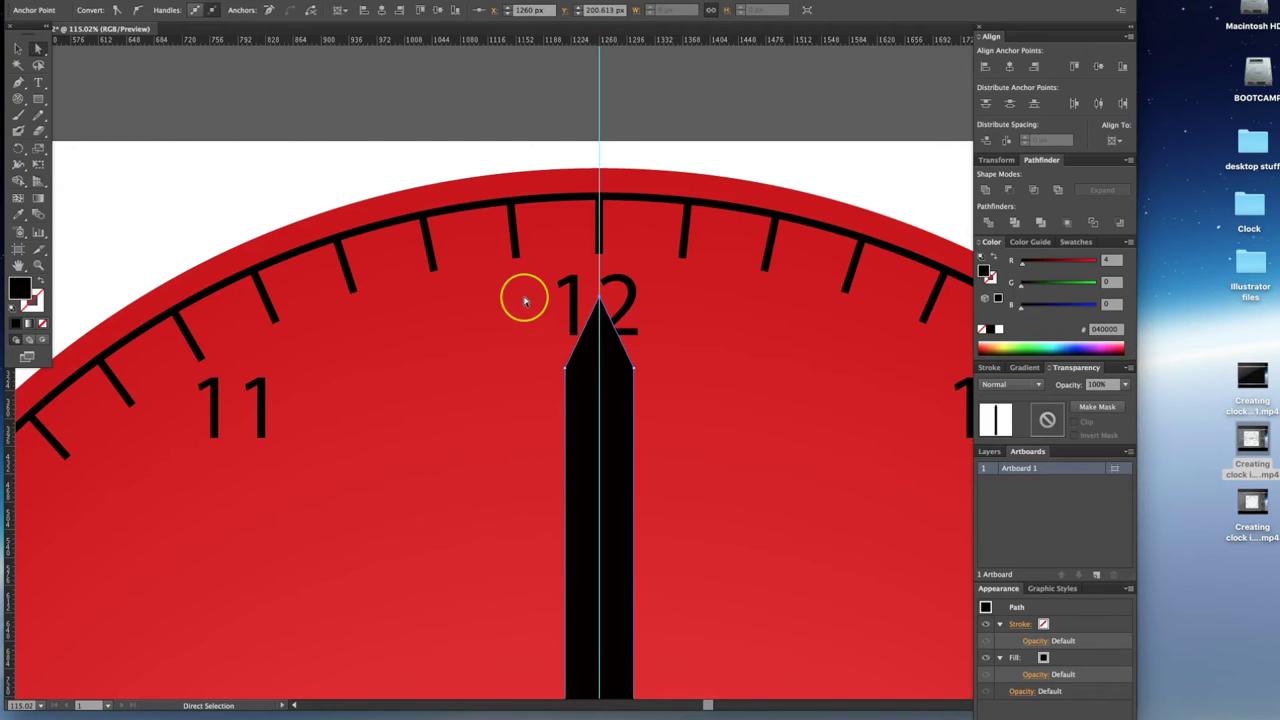
# Taper the hand by moving both shoulder points below its tip inward about 15 px each, and deselect it.
pyautogui.scroll(-1, 524, 301)
pyautogui.scroll(-5, 524, 301)
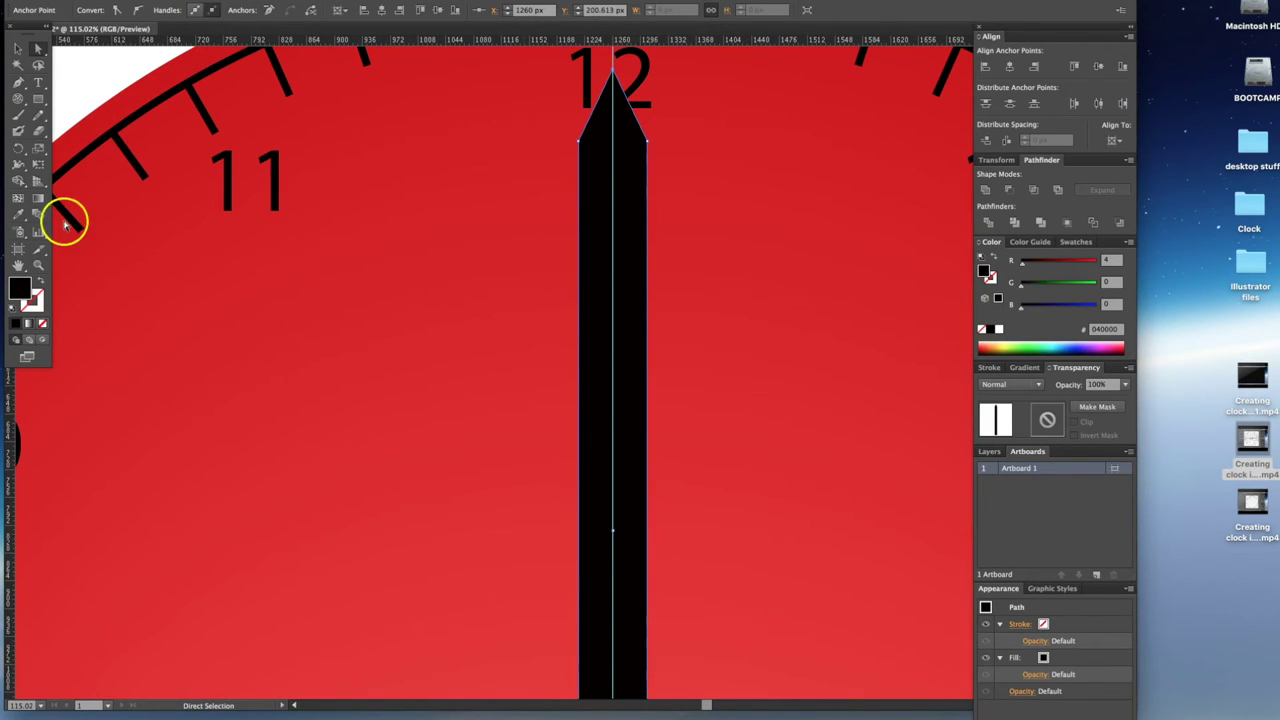
pyautogui.click(36, 264)
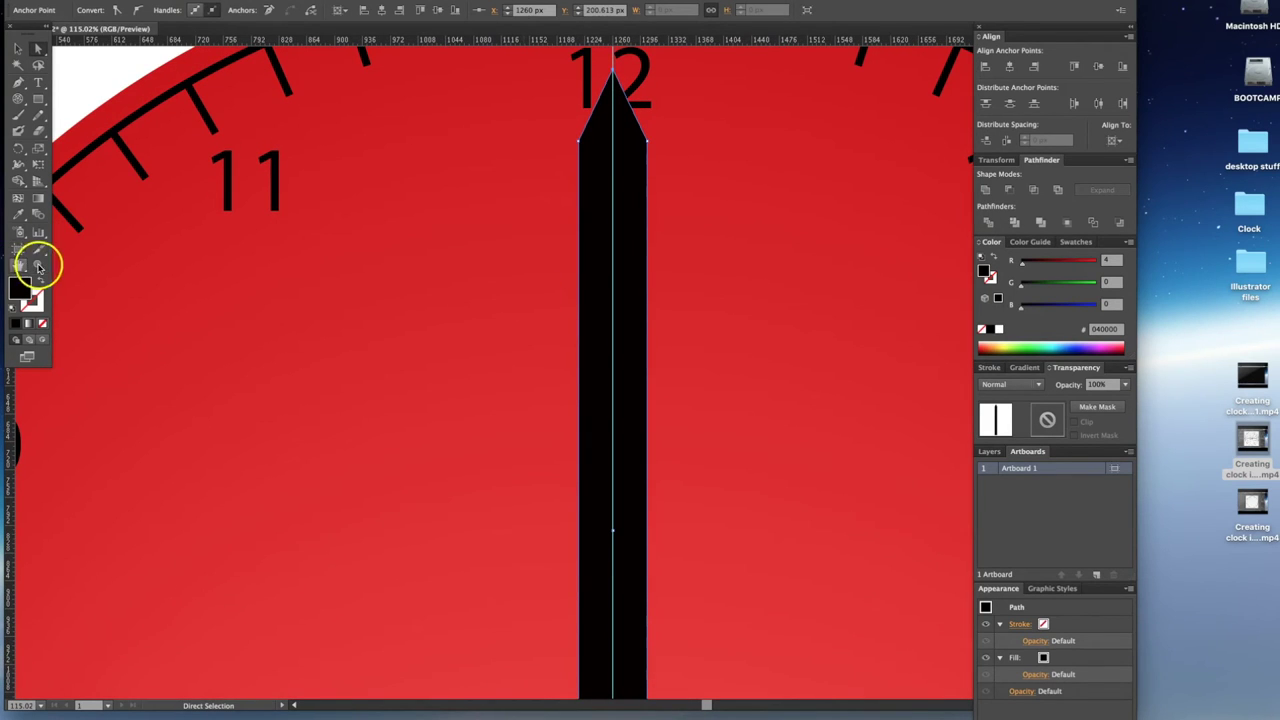
pyautogui.keyDown('alt'); pyautogui.click(603, 350); pyautogui.keyUp('alt')
pyautogui.keyDown('alt'); pyautogui.click(603, 350); pyautogui.keyUp('alt')
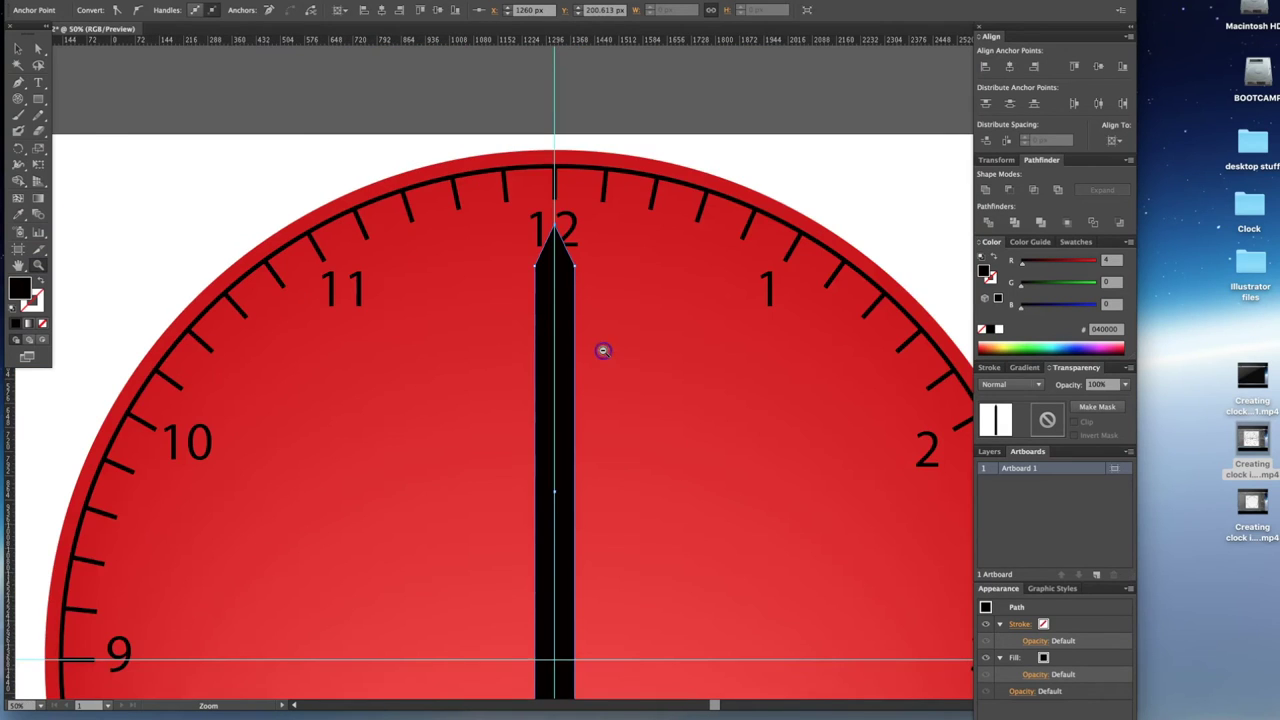
pyautogui.keyDown('alt'); pyautogui.click(603, 350); pyautogui.keyUp('alt')
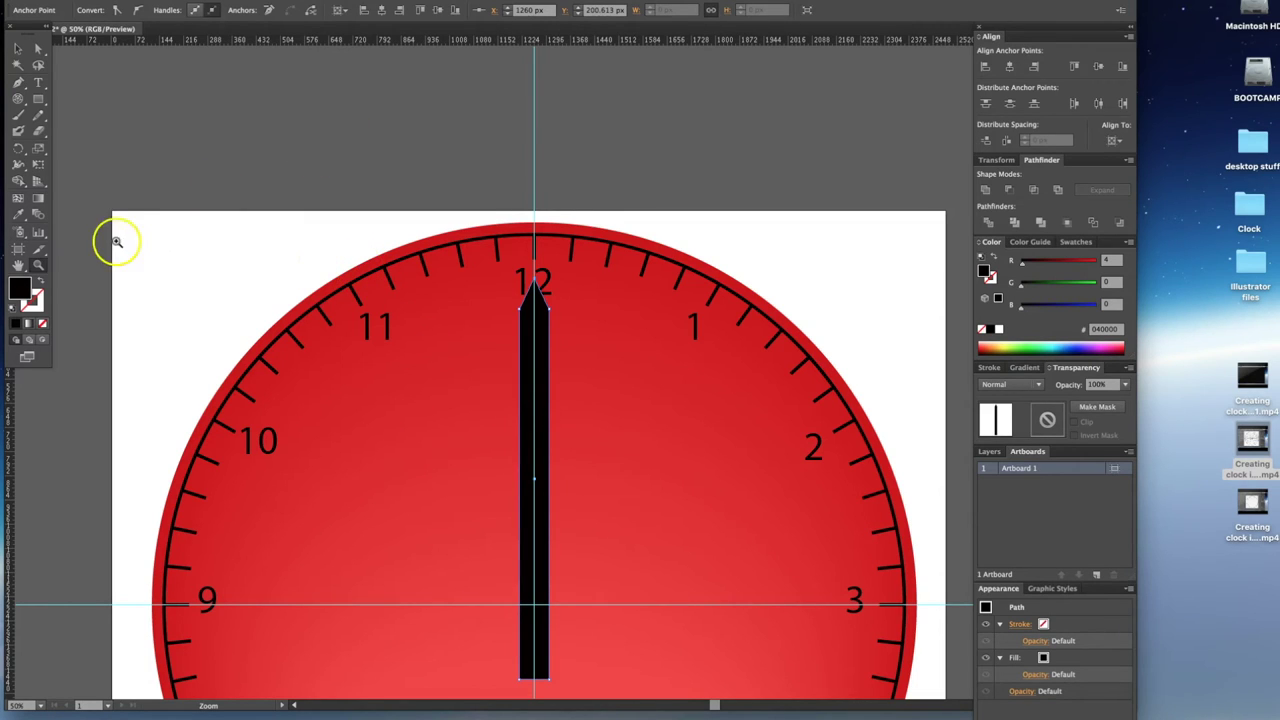
pyautogui.click(38, 50)
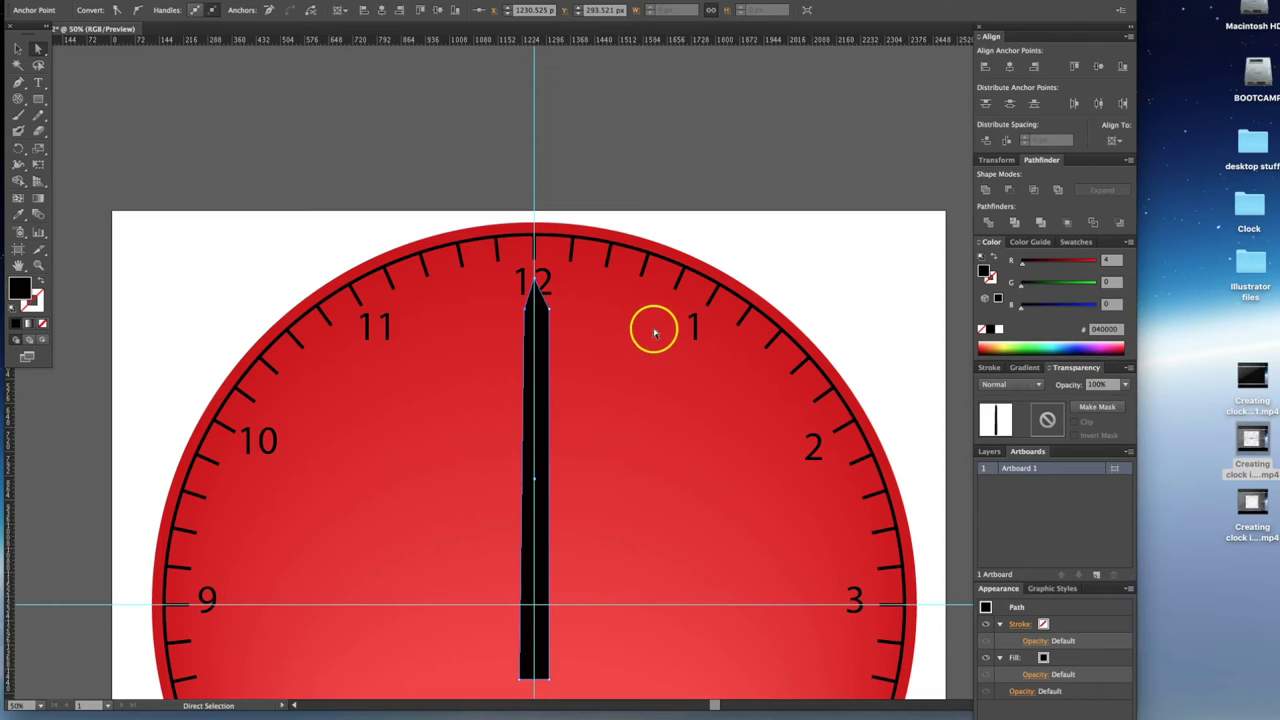
pyautogui.click(608, 308)
pyautogui.moveTo(576, 296); pyautogui.dragTo(550, 311)
pyautogui.click(577, 309)
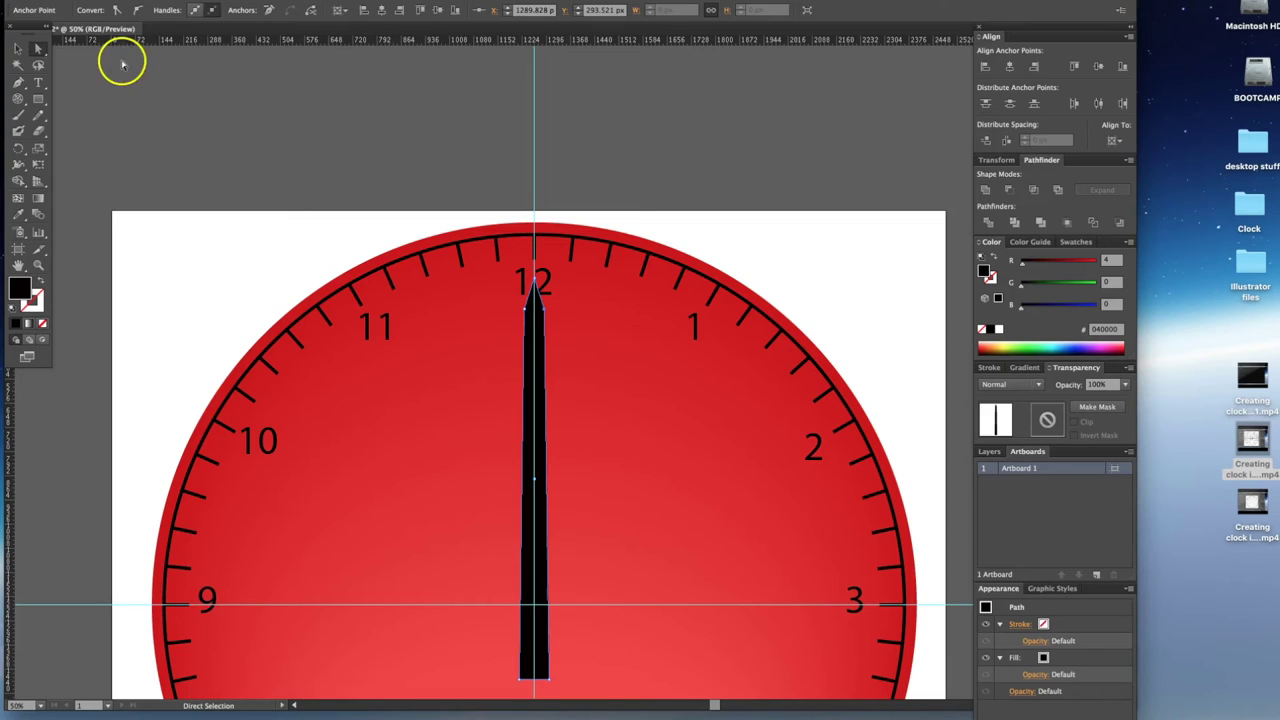
pyautogui.click(17, 48)
pyautogui.click(429, 409)
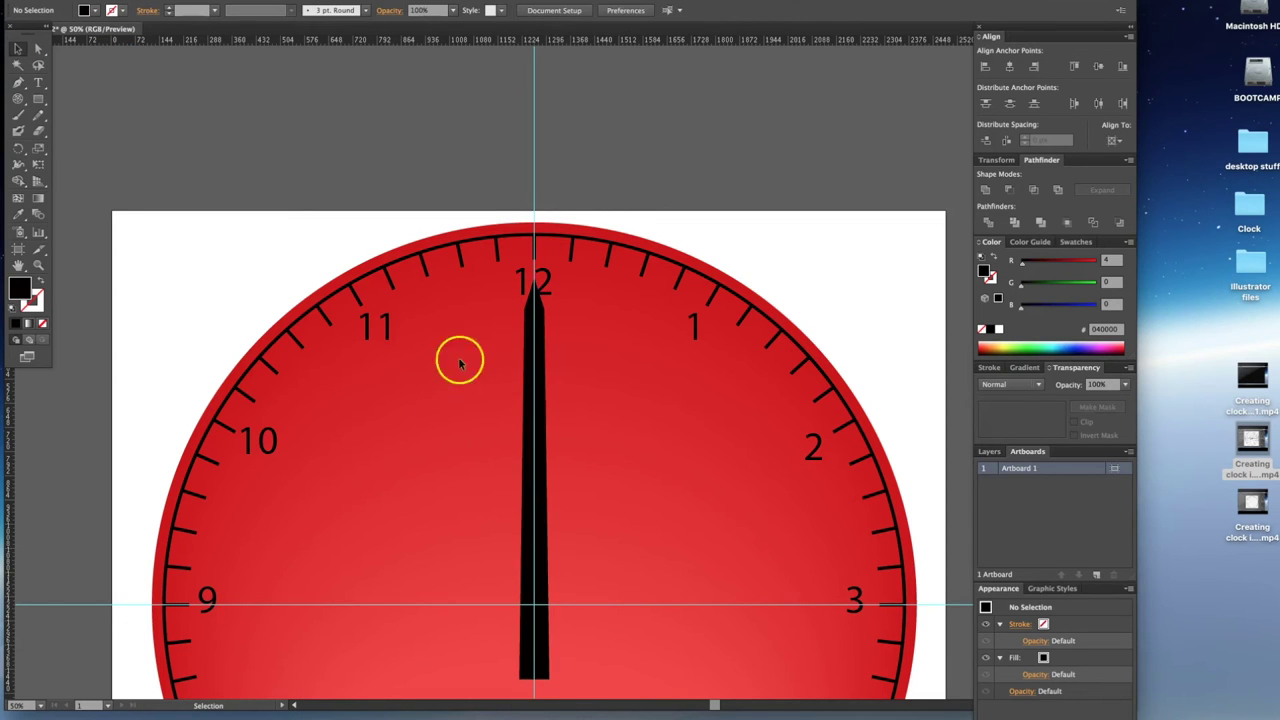
# Duplicate the clock hand straight left onto the pasteboard, at about X -1023 px, and deselect the copy.
pyautogui.click(416, 469)
pyautogui.click(420, 437)
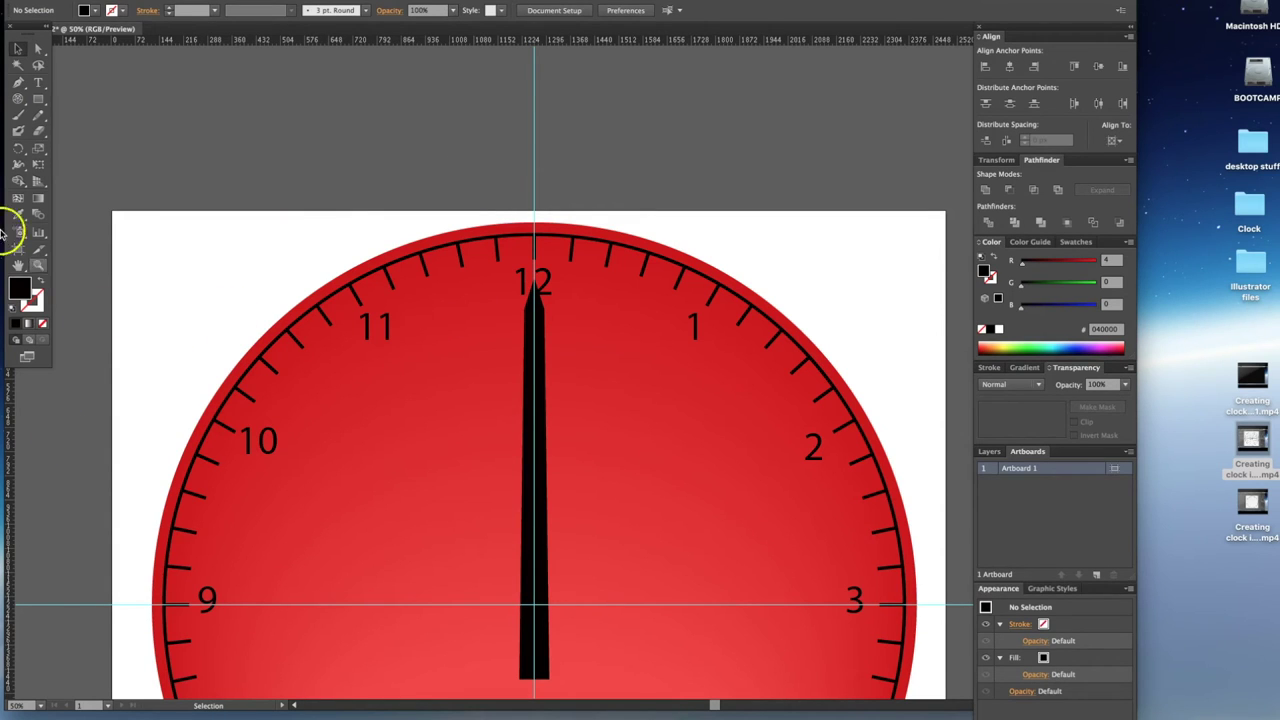
pyautogui.click(38, 264)
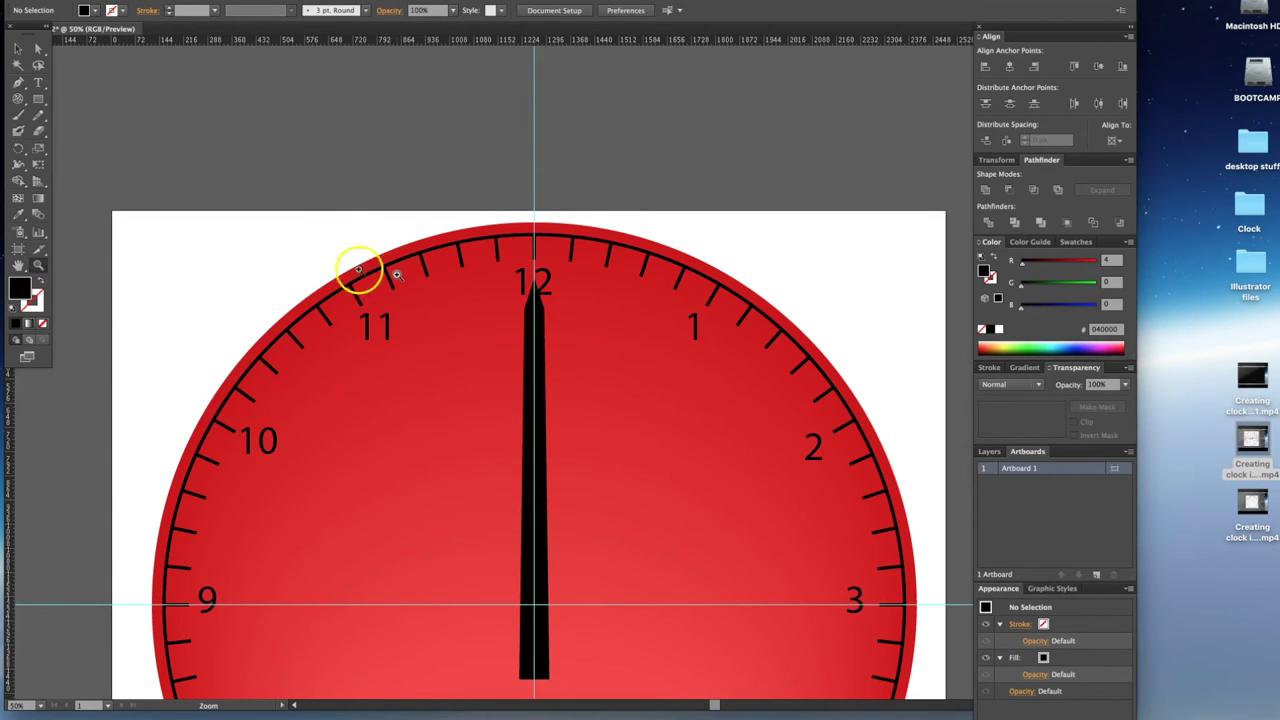
pyautogui.keyDown('alt'); pyautogui.click(512, 485); pyautogui.keyUp('alt')
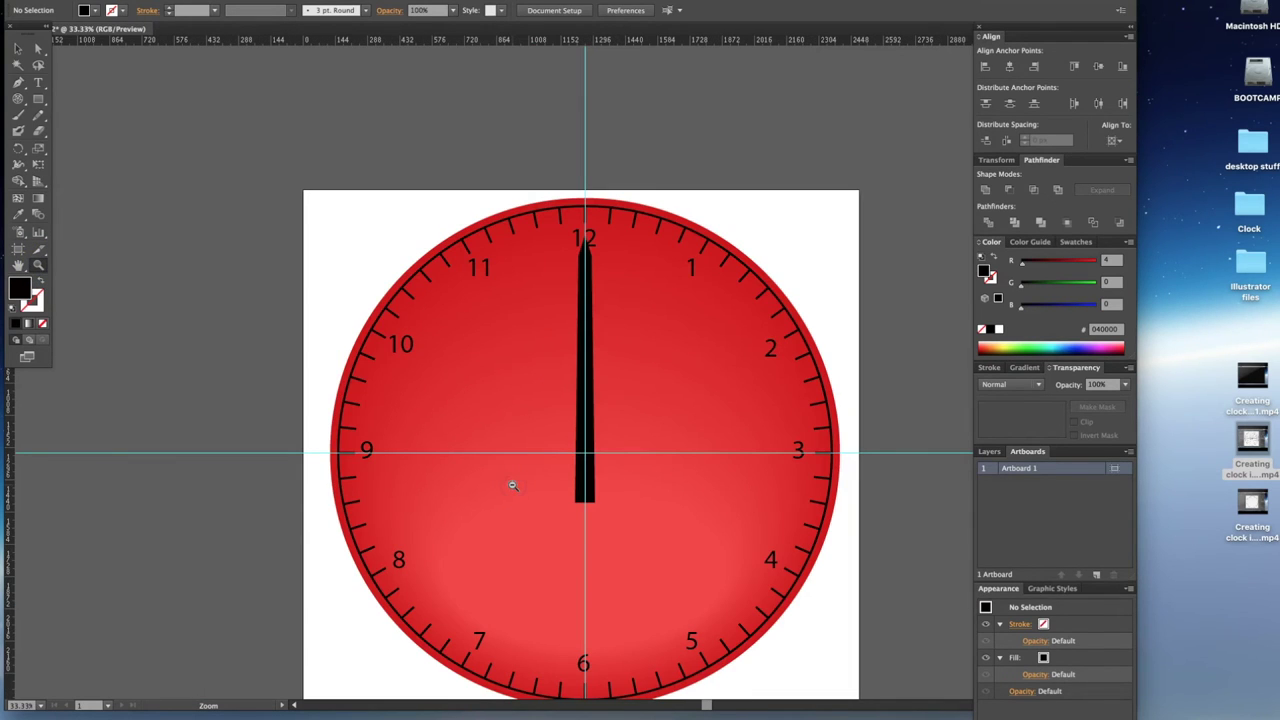
pyautogui.click(17, 49)
pyautogui.click(583, 287)
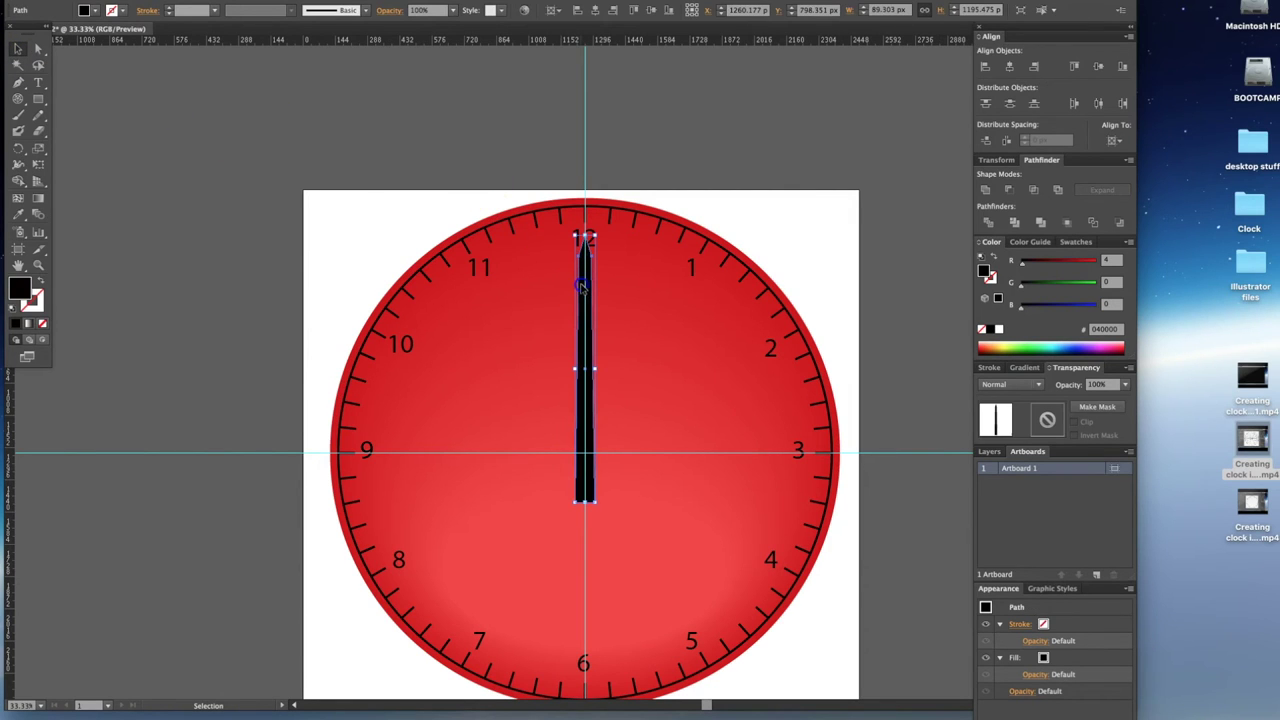
pyautogui.moveTo(584, 287); pyautogui.dragTo(72, 258)
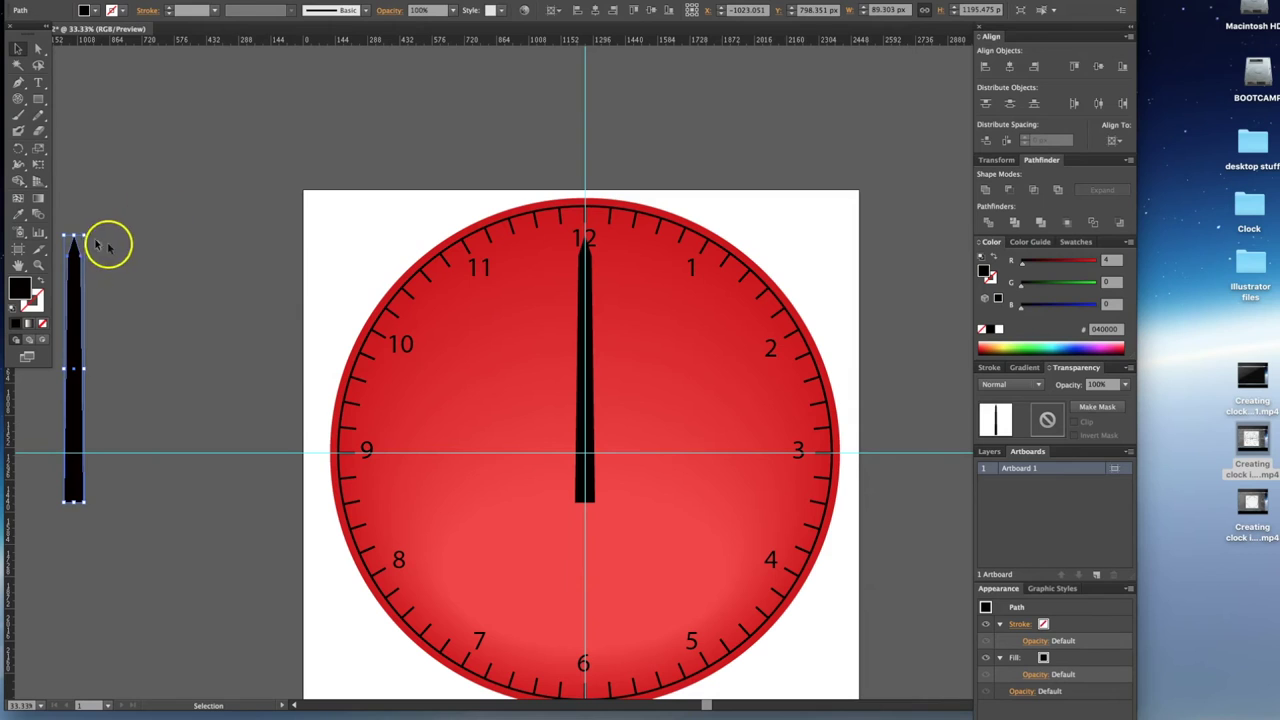
pyautogui.click(136, 211)
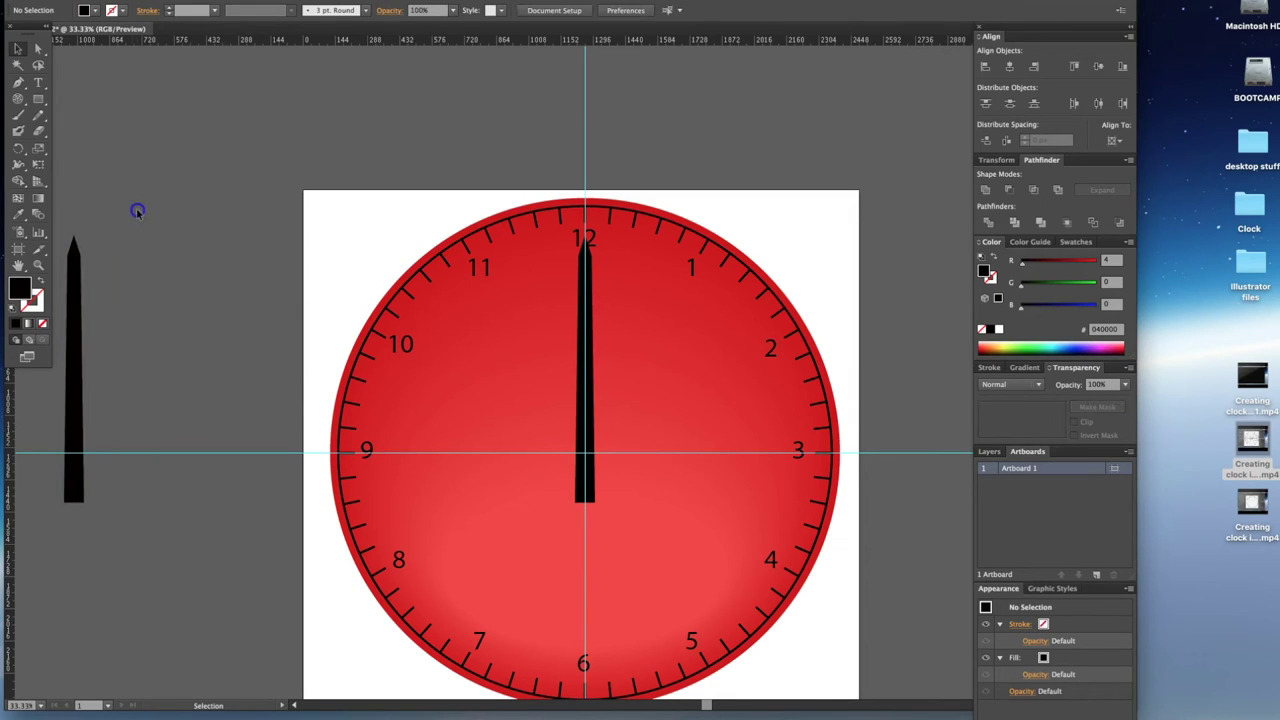
# Shorten the hand on the clock to about 923 px high by lowering its tip beneath the 12, and deselect it.
pyautogui.click(584, 370)
pyautogui.click(590, 257)
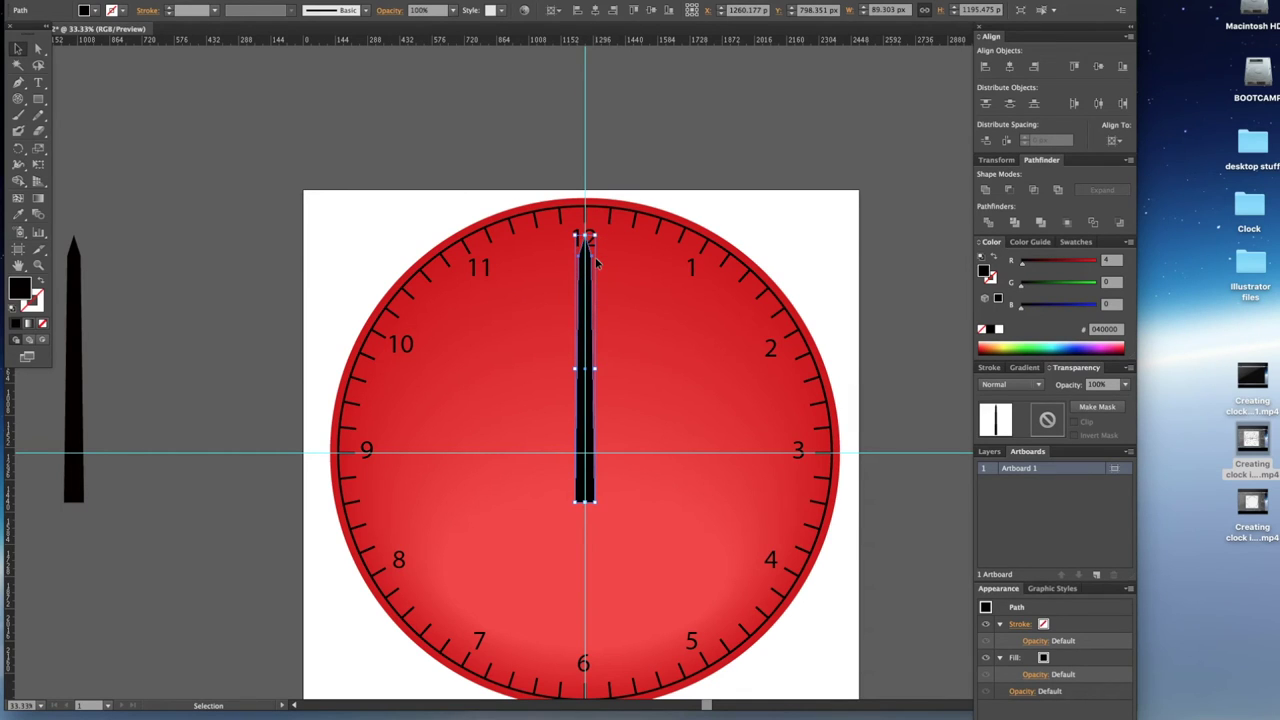
pyautogui.moveTo(585, 237); pyautogui.dragTo(586, 237)
pyautogui.moveTo(586, 236); pyautogui.dragTo(586, 238)
pyautogui.click(38, 265)
pyautogui.moveTo(429, 152); pyautogui.dragTo(743, 578)
pyautogui.click(24, 46)
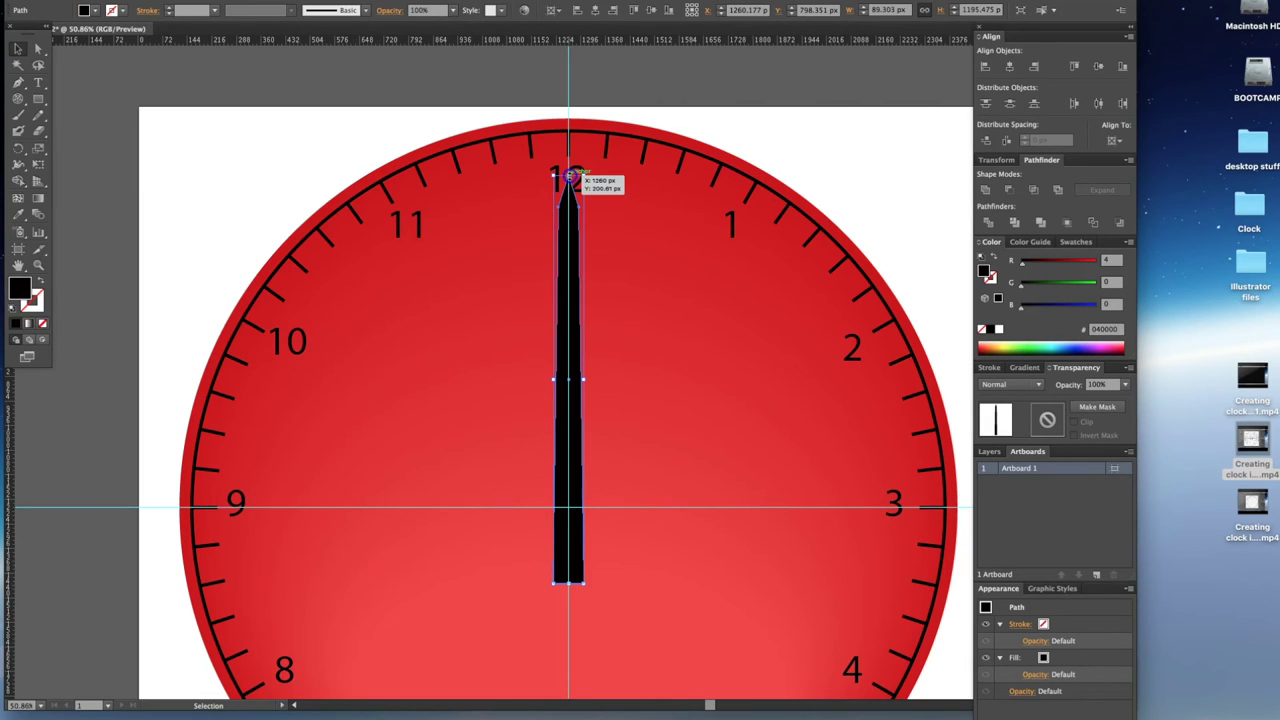
pyautogui.moveTo(569, 176); pyautogui.dragTo(567, 266)
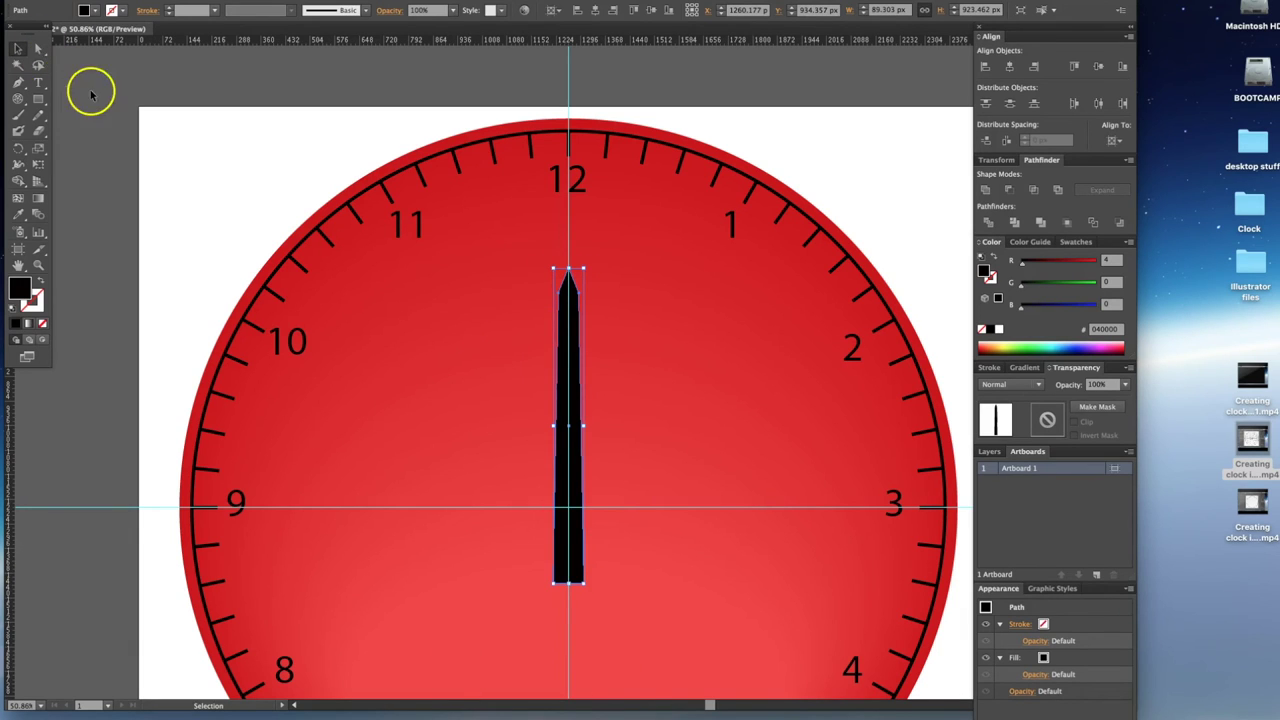
pyautogui.click(16, 49)
pyautogui.click(210, 163)
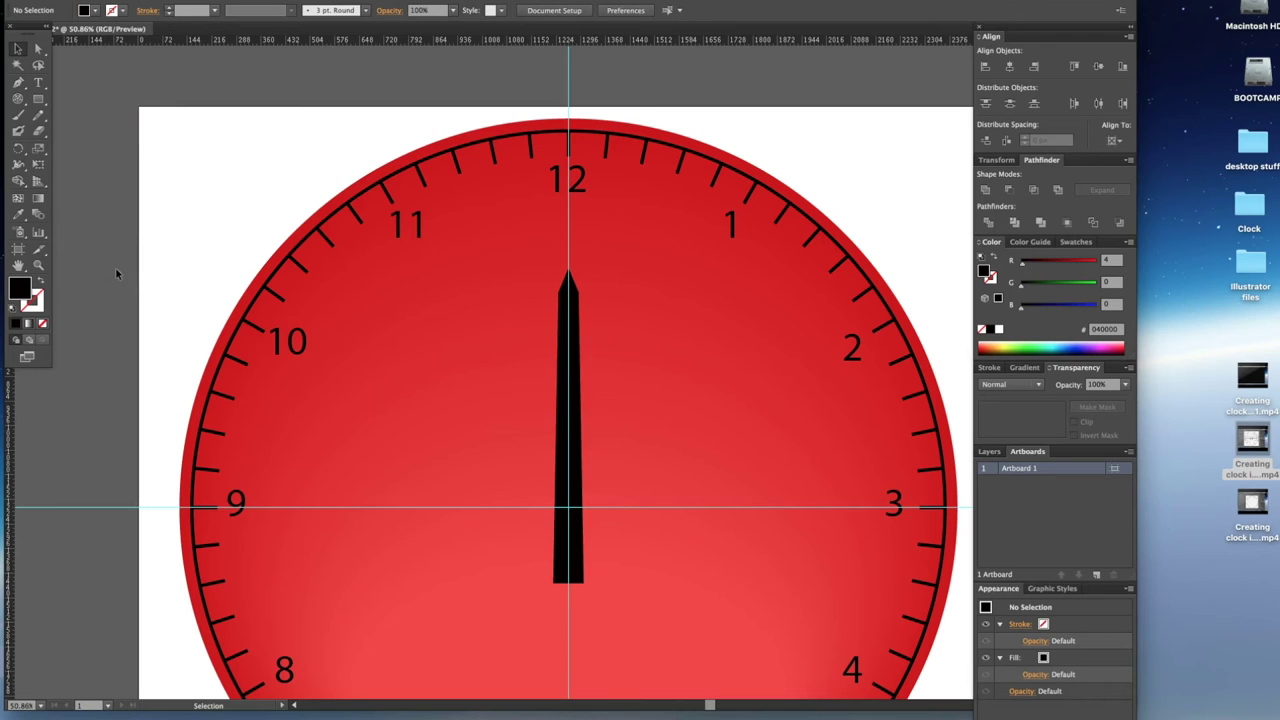
# Widen the short hand to about 99 px by moving its left and right side points outward about 5 px each.
pyautogui.click(563, 405)
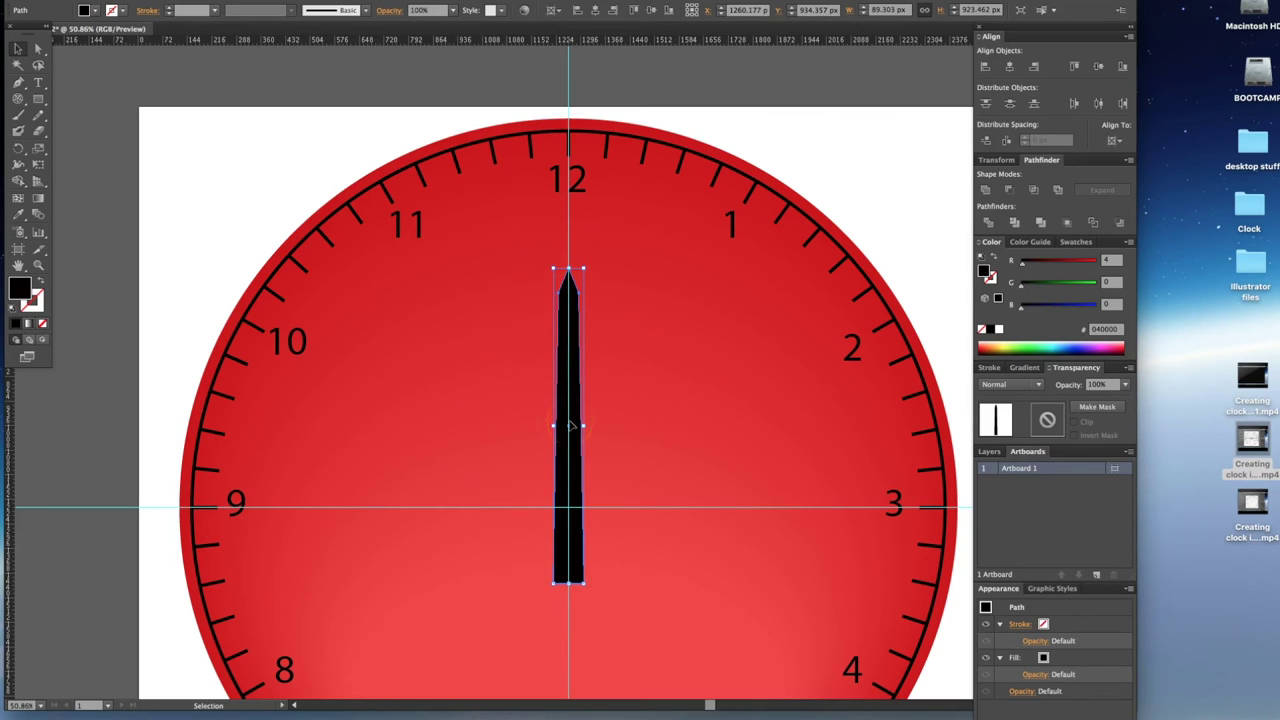
pyautogui.click(468, 346)
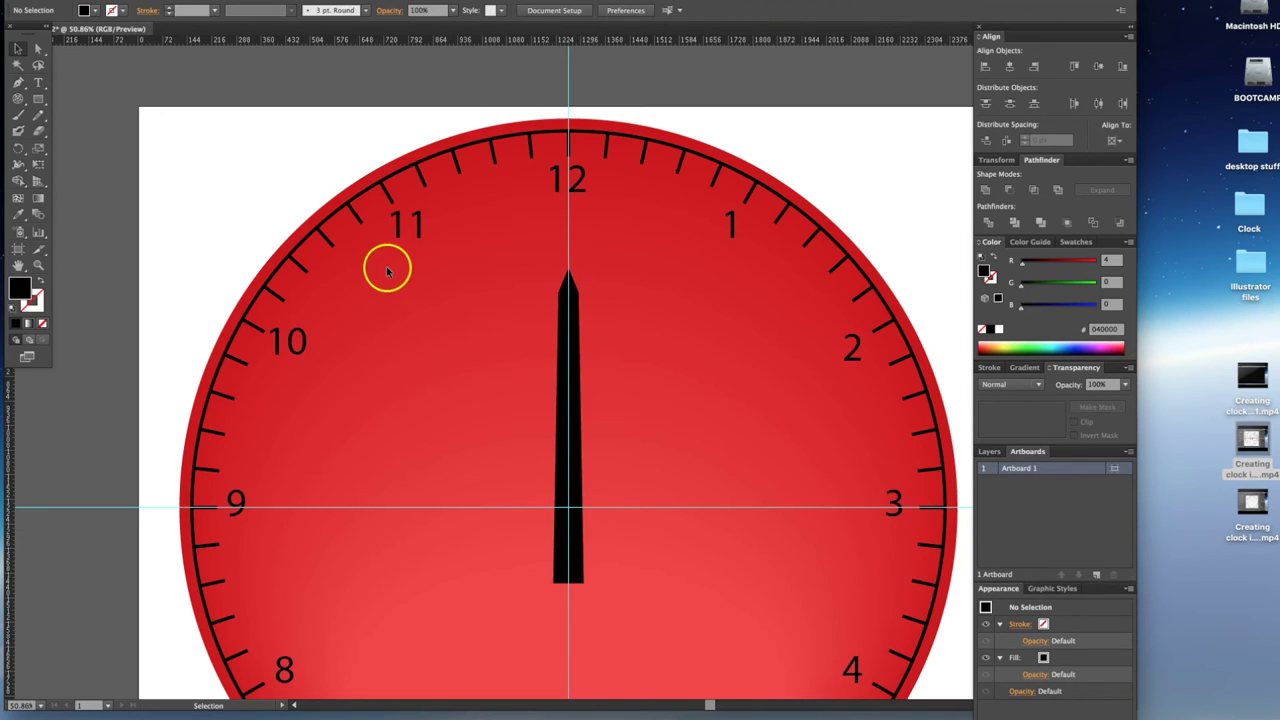
pyautogui.click(38, 48)
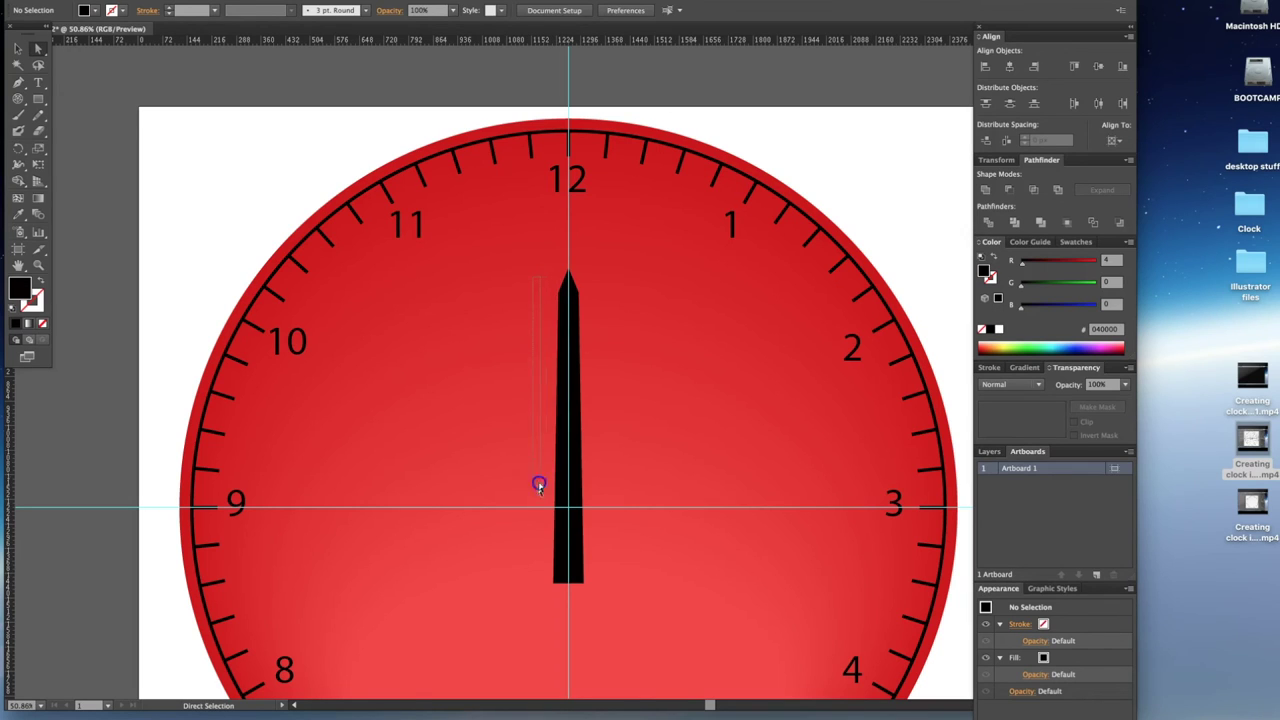
pyautogui.moveTo(533, 589)
pyautogui.mouseDown()
pyautogui.moveTo(560, 592)
pyautogui.moveTo(551, 600)
pyautogui.moveTo(557, 586)
pyautogui.mouseUp()
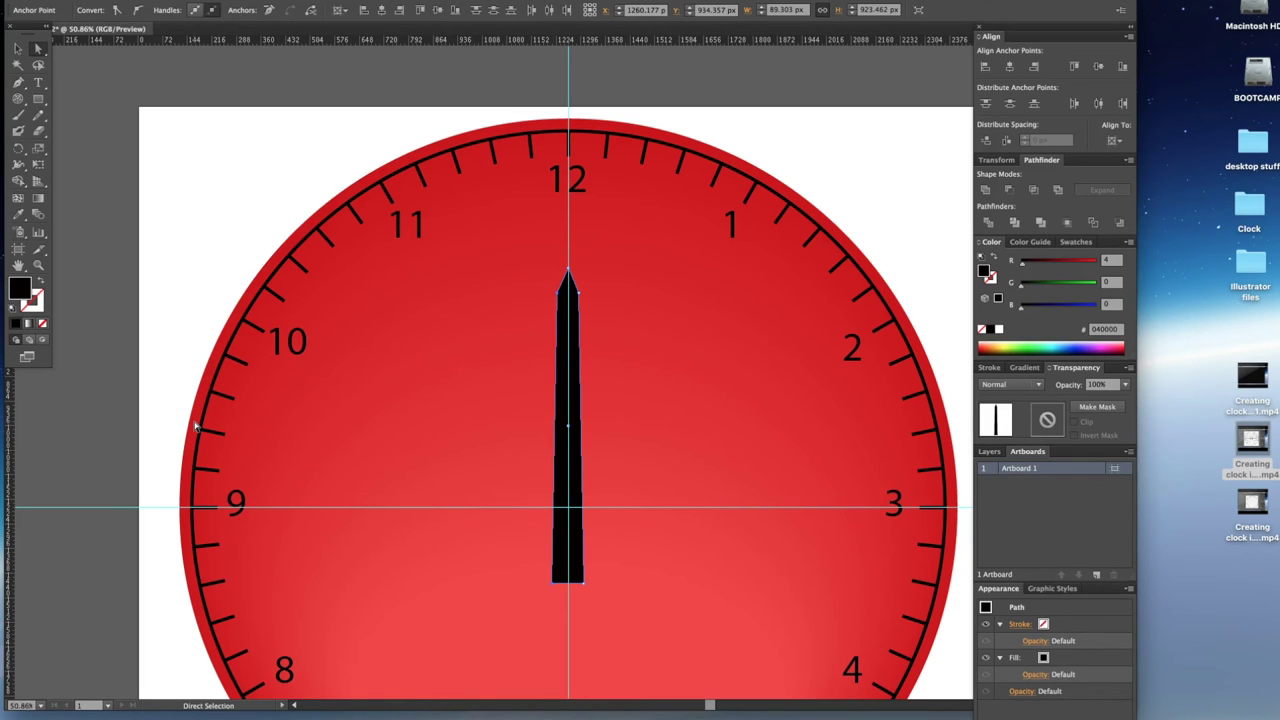
pyautogui.click(617, 297)
pyautogui.moveTo(575, 269); pyautogui.dragTo(578, 590)
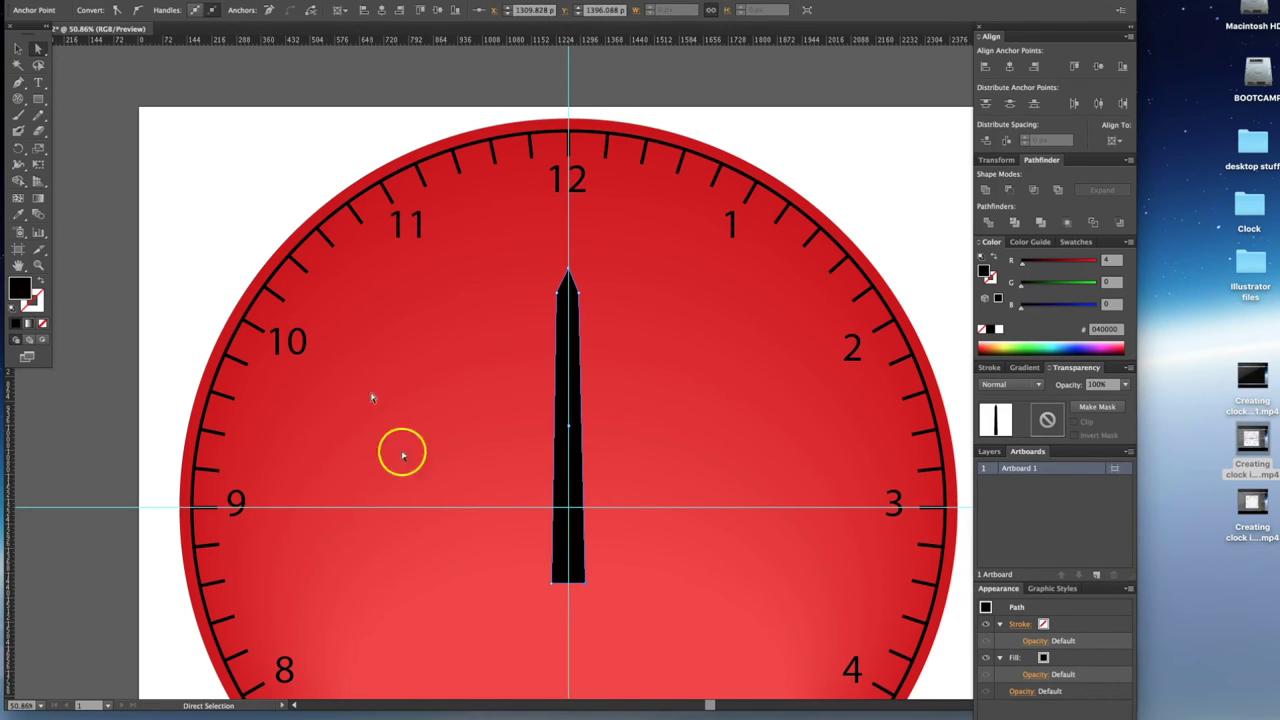
pyautogui.click(17, 50)
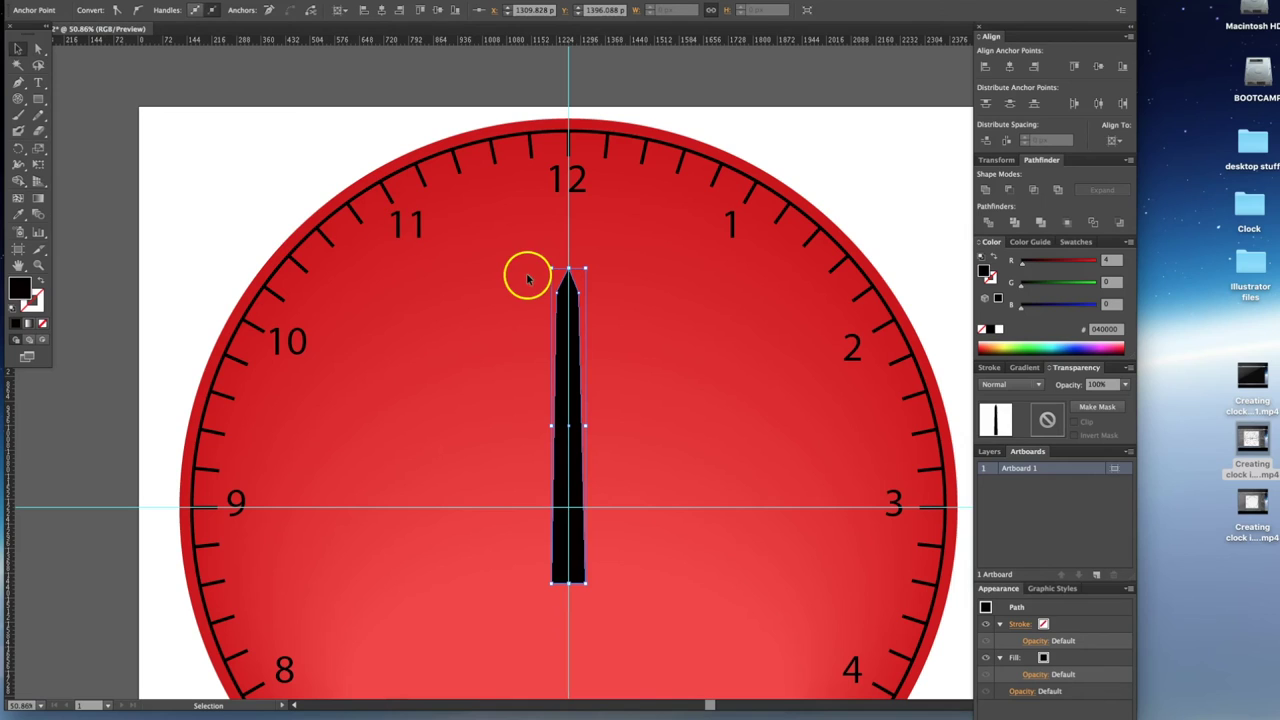
# Move the short hand off the clock face onto the pasteboard, just right of the long hand, and deselect it.
pyautogui.click(38, 264)
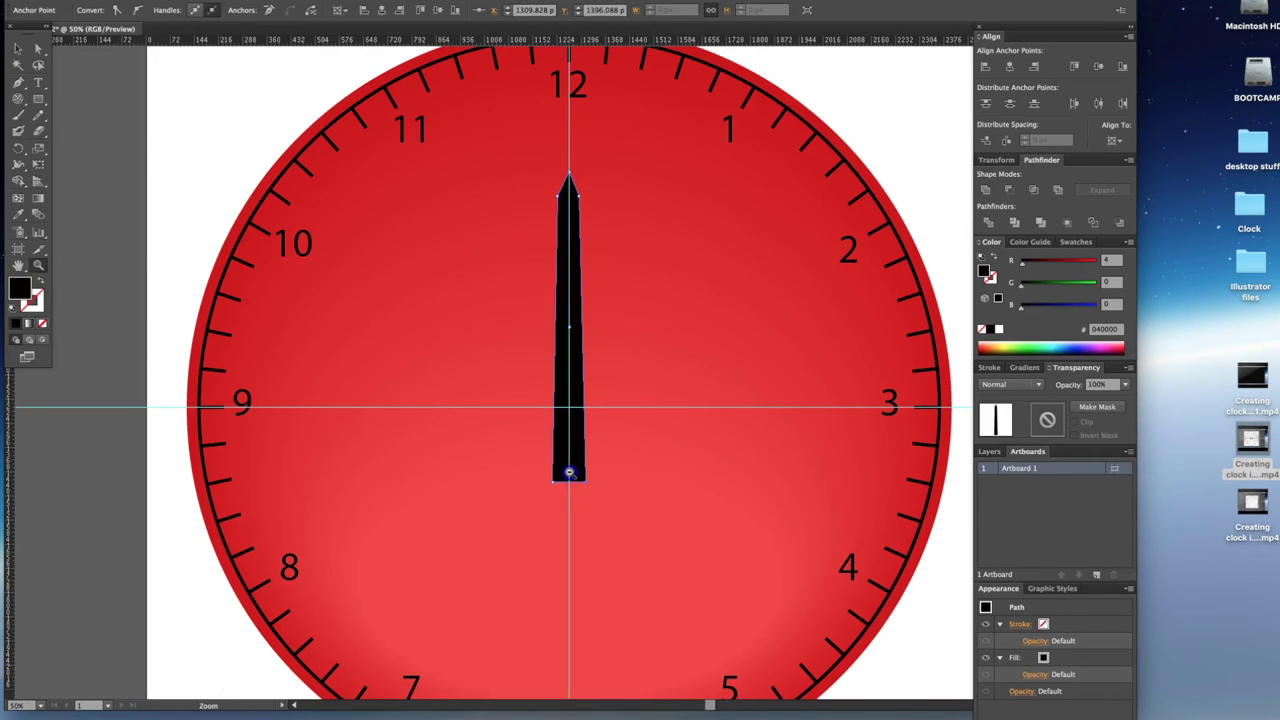
pyautogui.keyDown('alt'); pyautogui.click(569, 472); pyautogui.keyUp('alt')
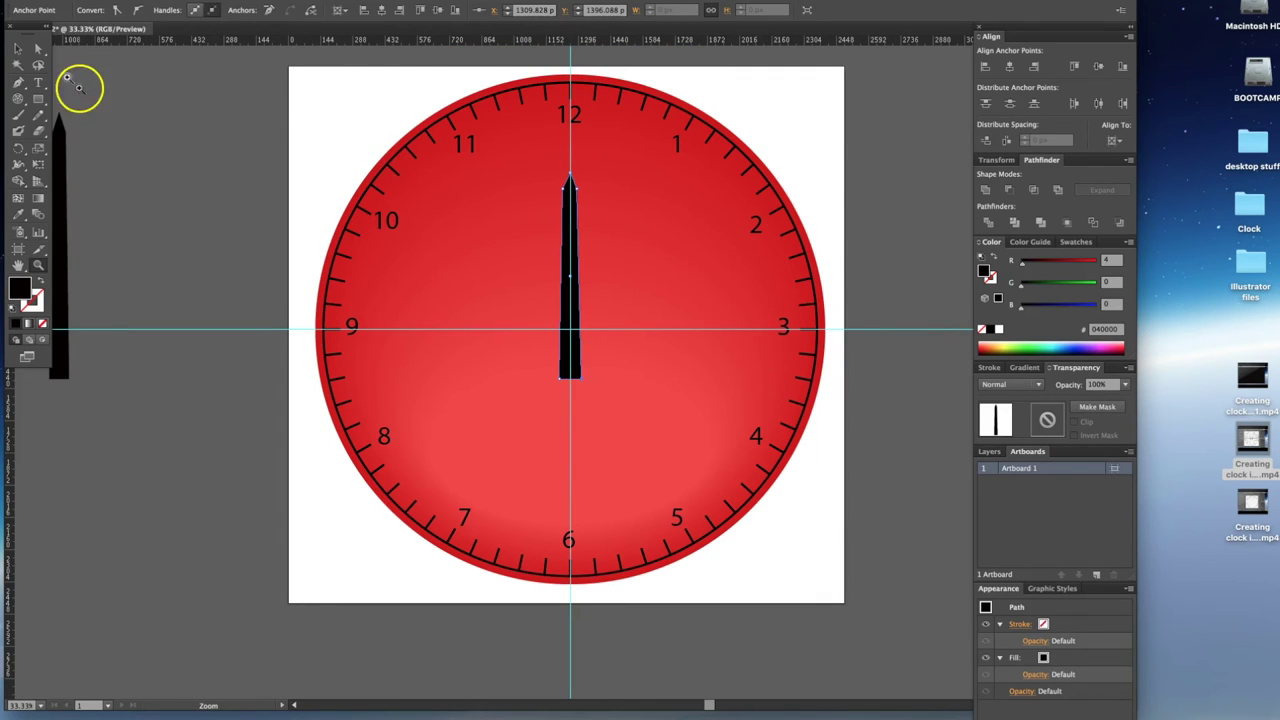
pyautogui.click(17, 48)
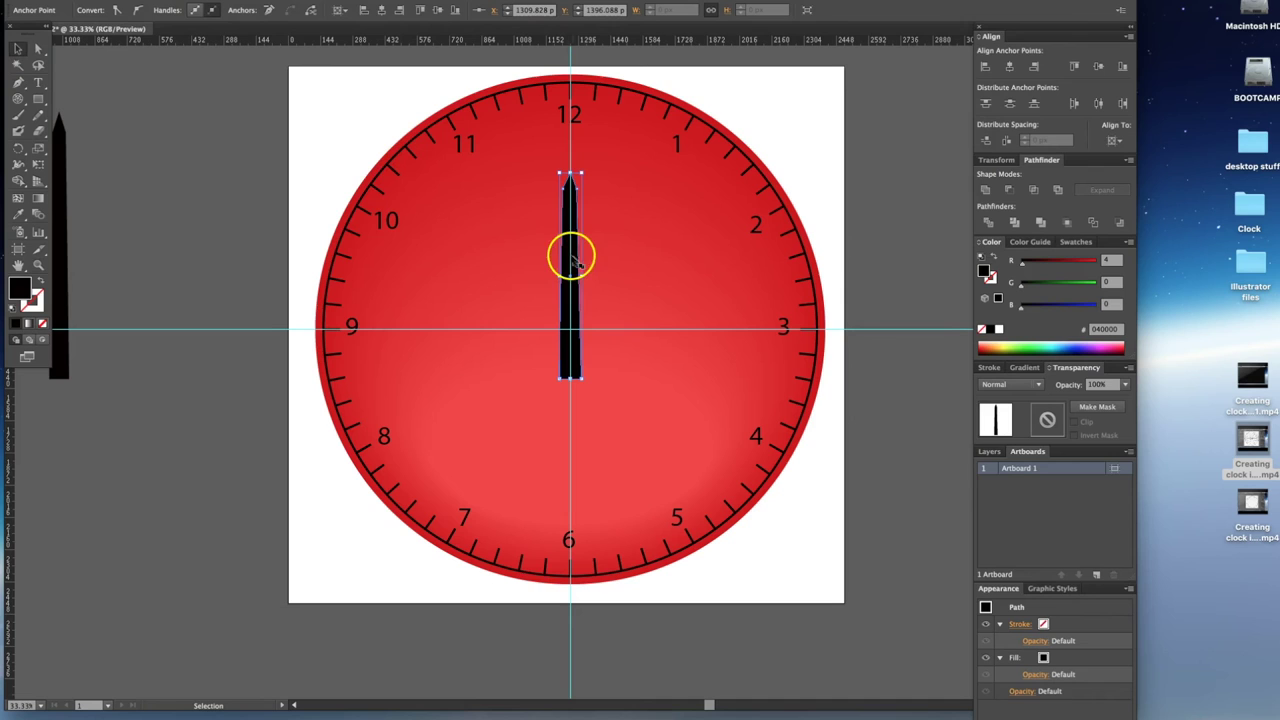
pyautogui.moveTo(569, 258); pyautogui.dragTo(449, 262)
pyautogui.press('super+z')
pyautogui.click(600, 268)
pyautogui.click(566, 265)
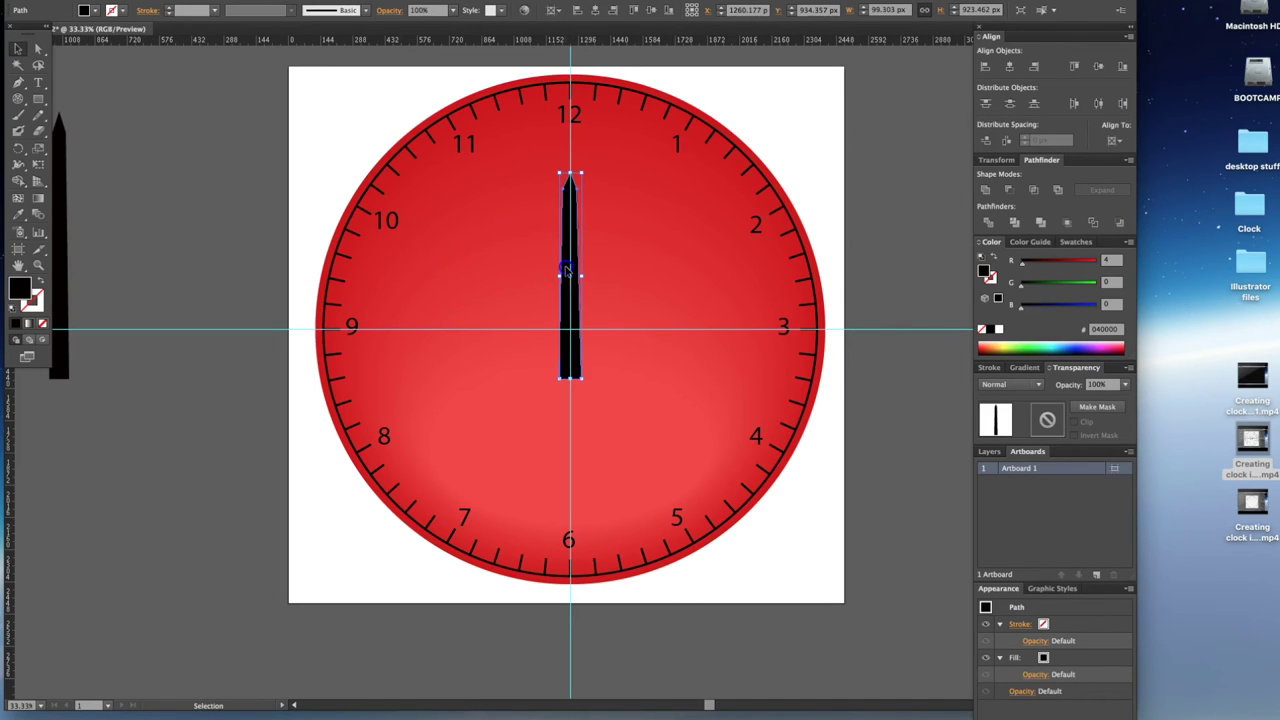
pyautogui.moveTo(566, 268); pyautogui.dragTo(117, 268)
pyautogui.click(114, 560)
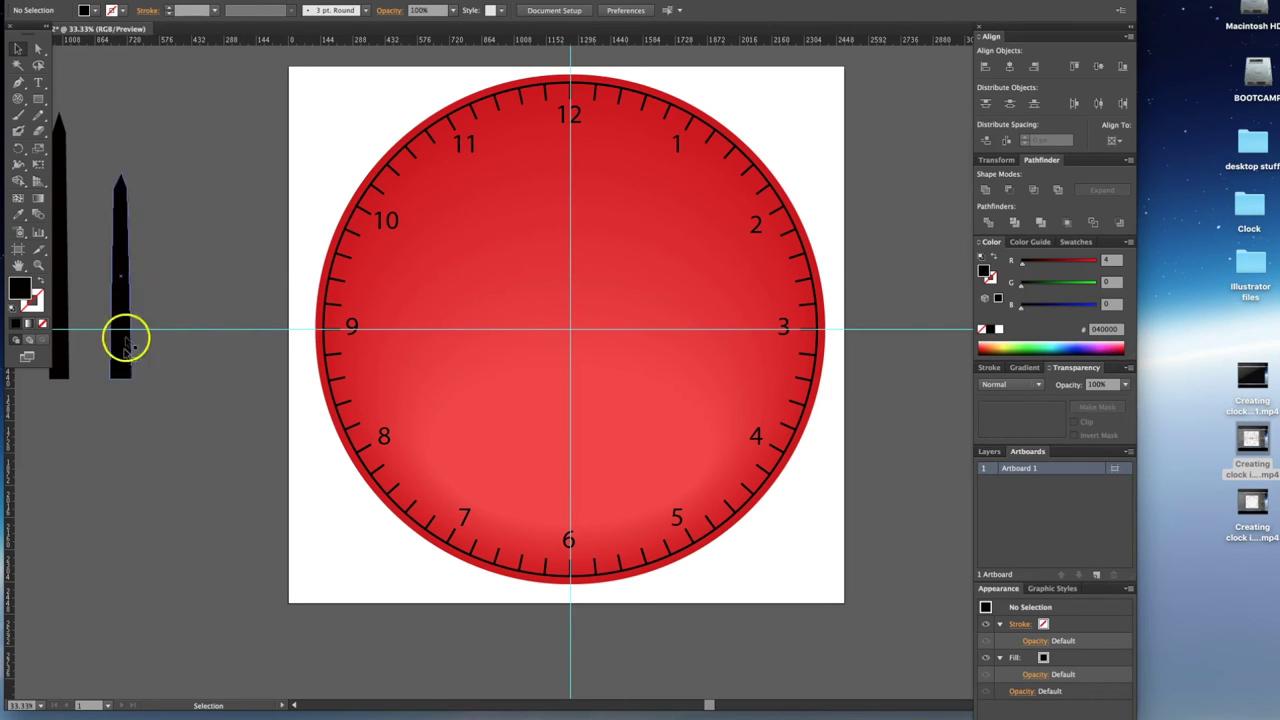
# Copy the long hand from the pasteboard back onto the clock, centred on the vertical guide and pointing at the 12.
pyautogui.click(60, 205)
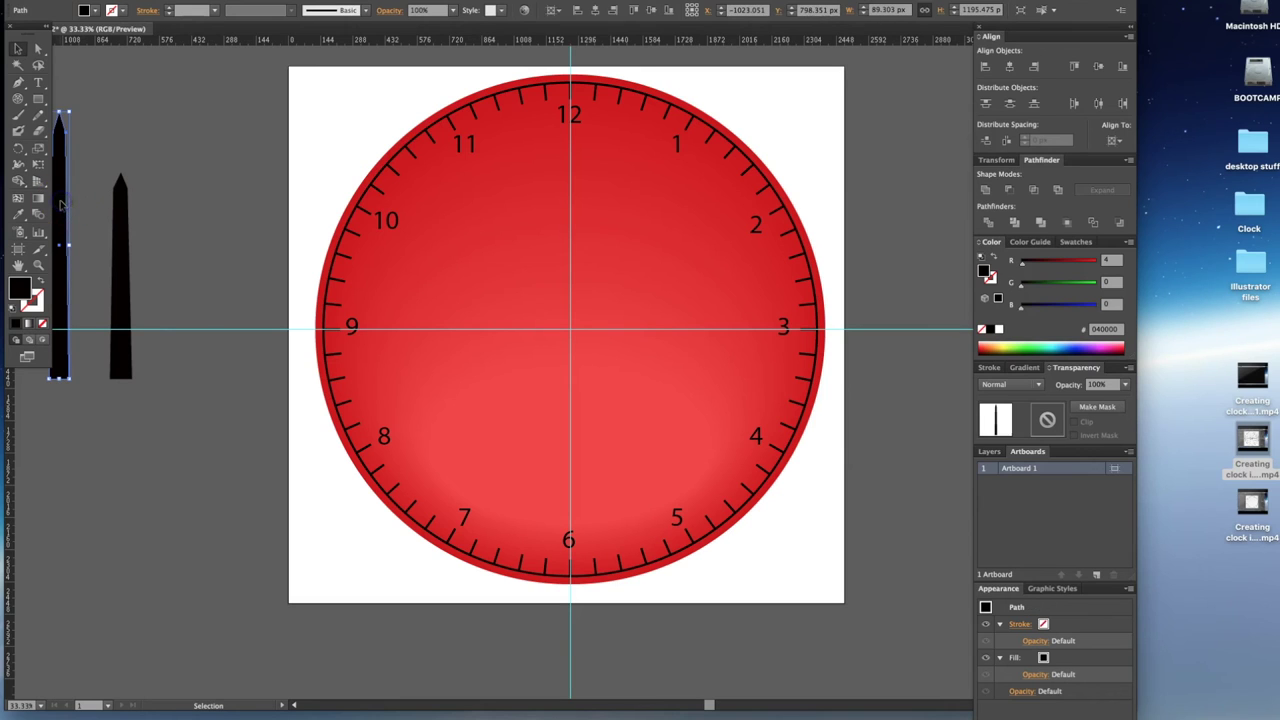
pyautogui.click(140, 130)
pyautogui.click(57, 157)
pyautogui.moveTo(63, 157); pyautogui.dragTo(573, 146)
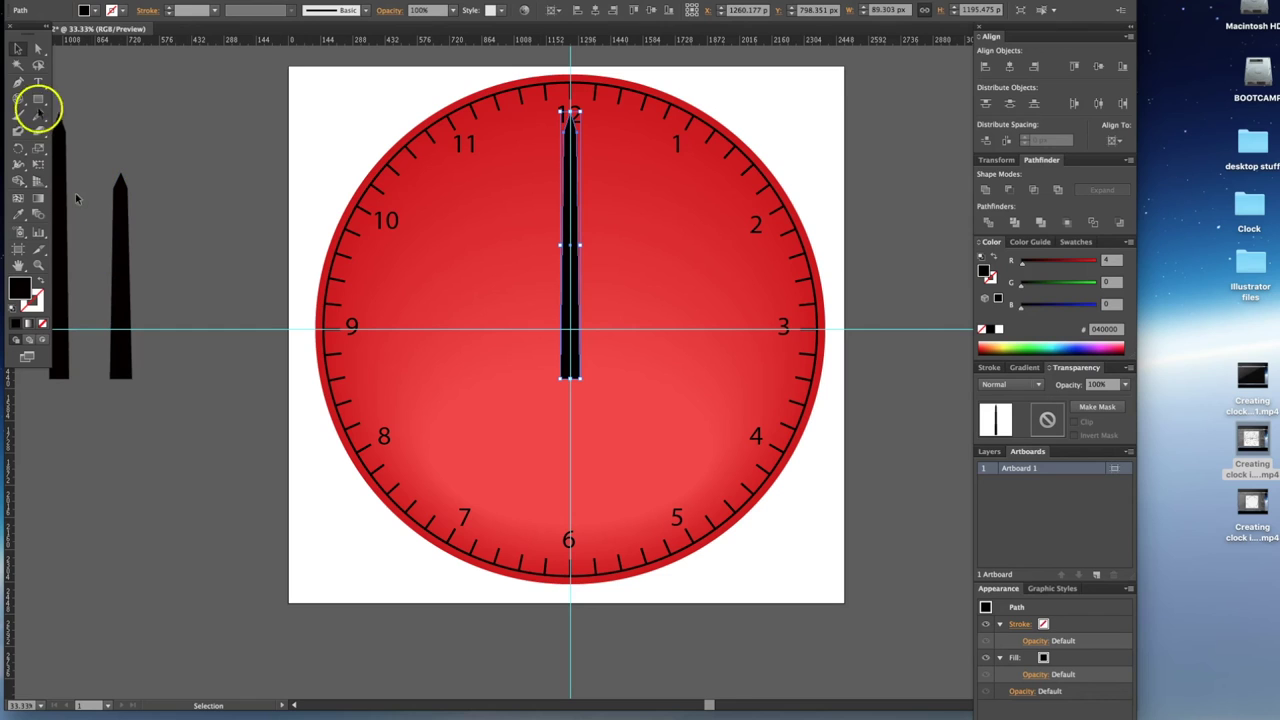
# Narrow the long hand on the clock by moving its left side's shoulder and base points inward about 10 px.
pyautogui.click(38, 53)
pyautogui.click(309, 149)
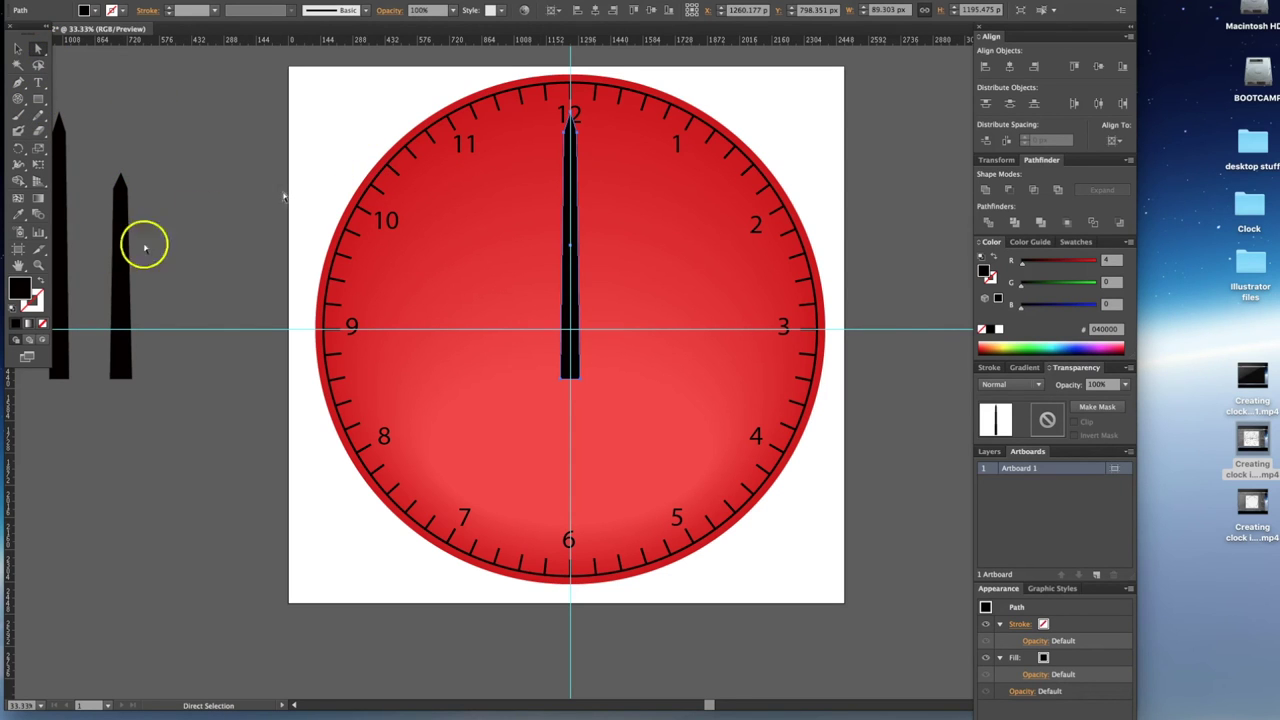
pyautogui.click(38, 265)
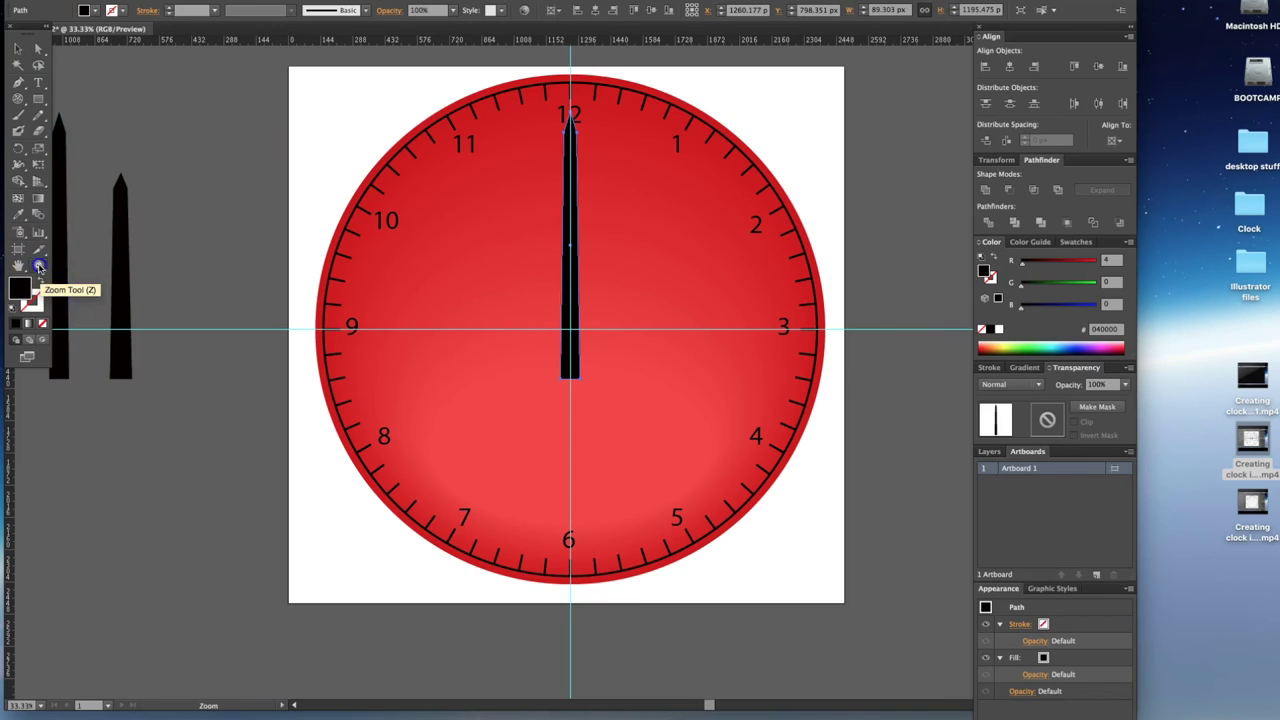
pyautogui.click(558, 250)
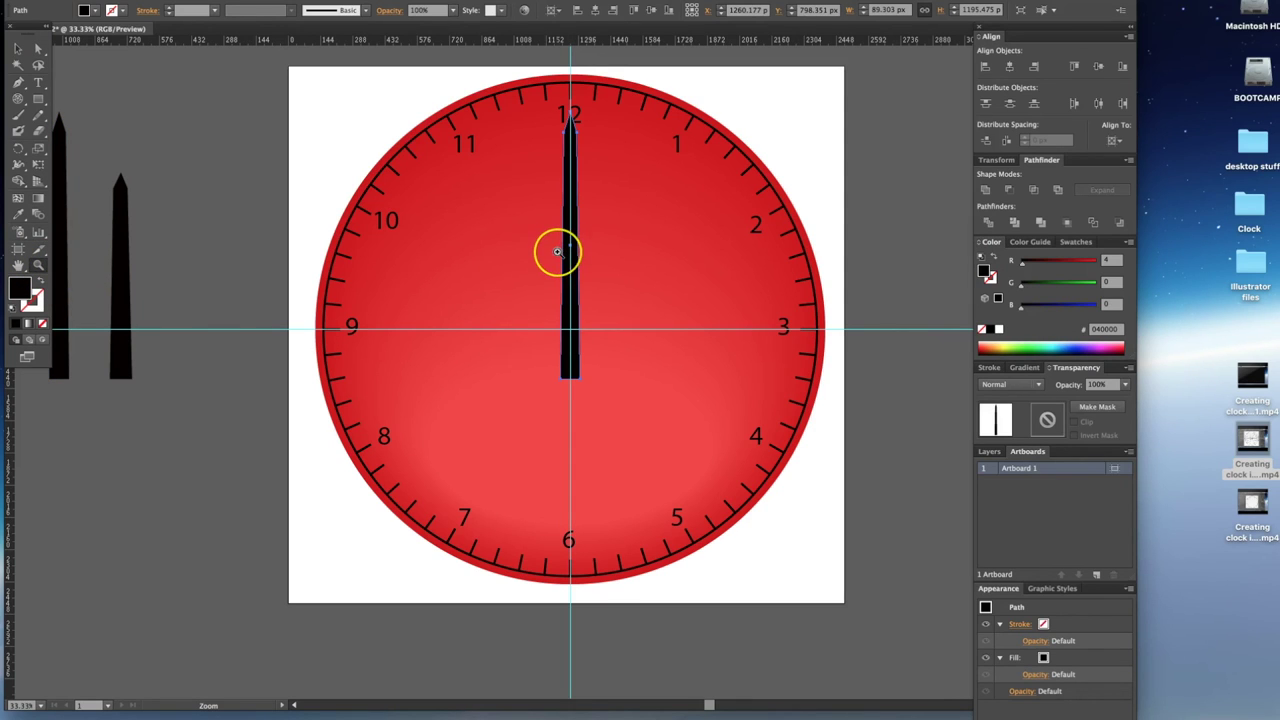
pyautogui.click(557, 251)
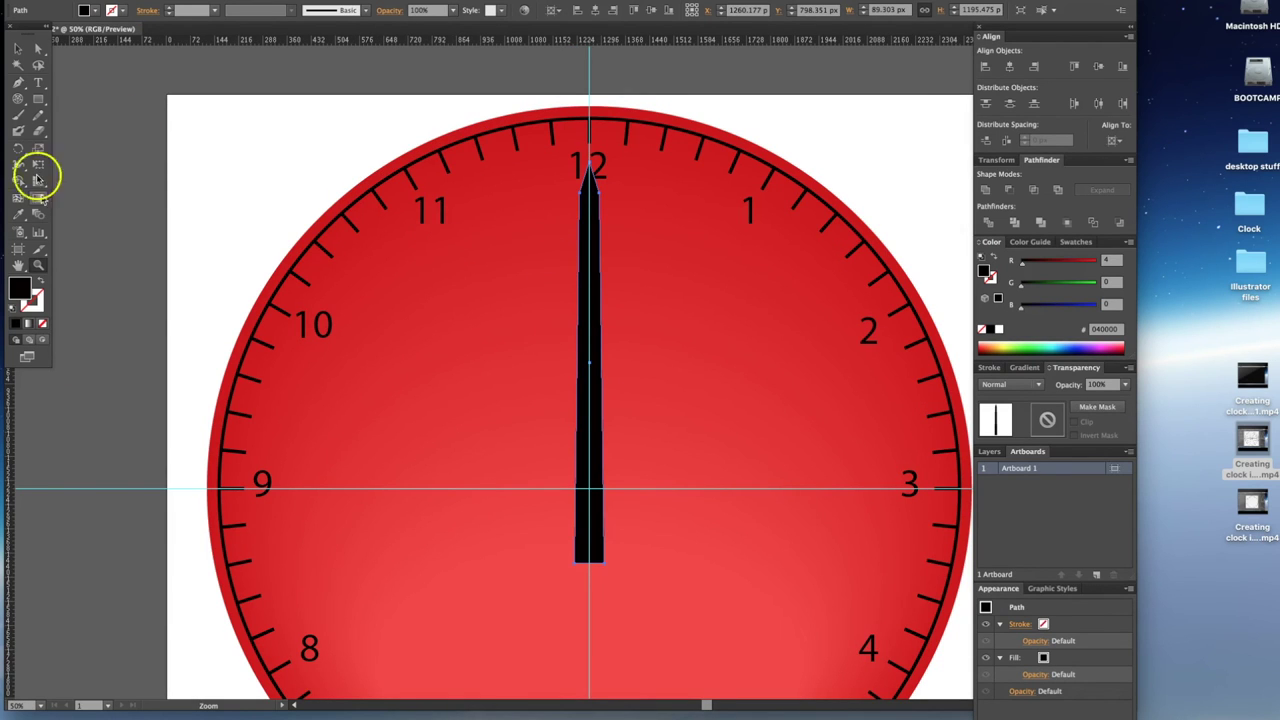
pyautogui.click(35, 50)
pyautogui.moveTo(484, 143); pyautogui.dragTo(557, 175)
pyautogui.moveTo(560, 303); pyautogui.dragTo(541, 490)
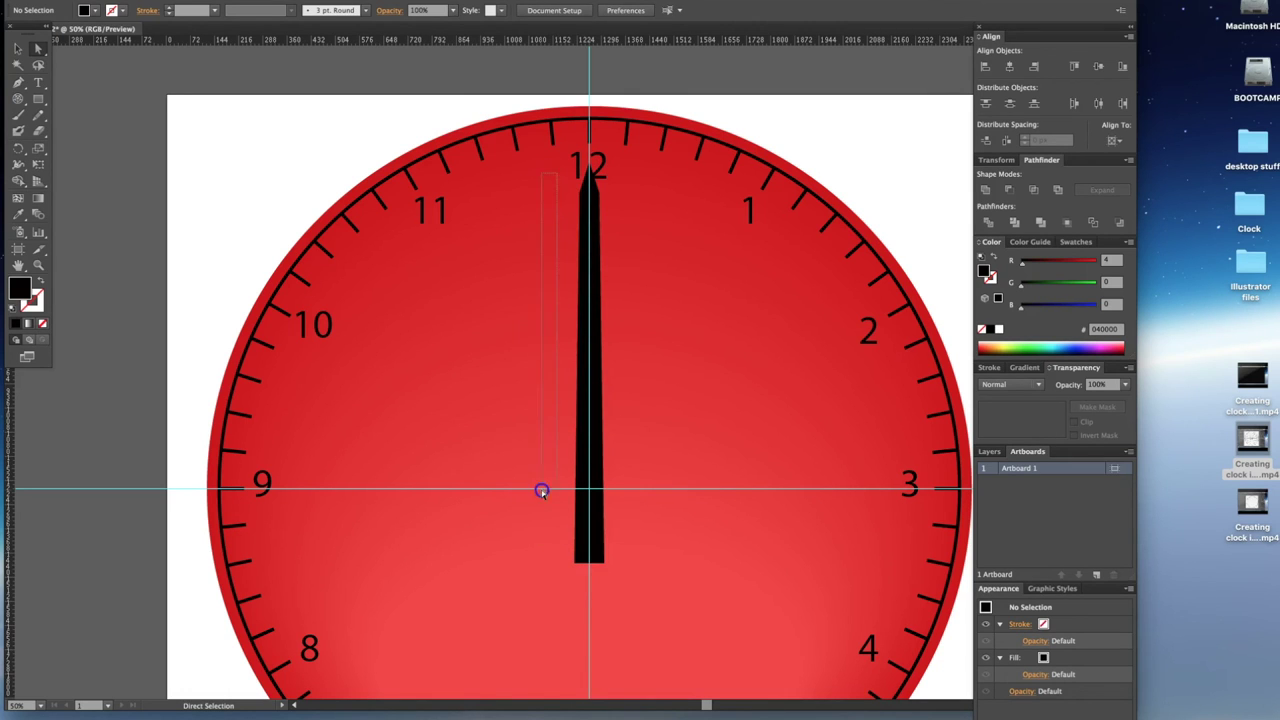
pyautogui.moveTo(566, 643); pyautogui.dragTo(582, 574)
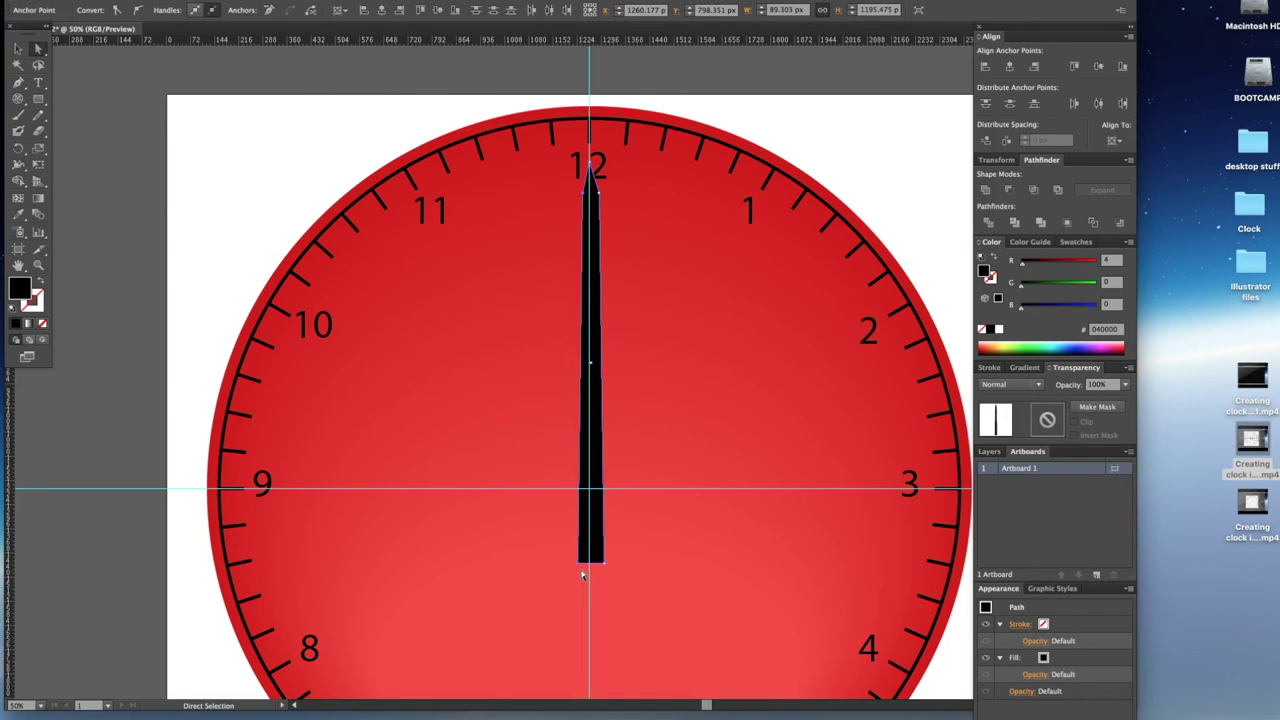
# Move the shoulder and base points on the long hand's right side inward about 15 px, making it about 64 px wide.
pyautogui.click(616, 178)
pyautogui.moveTo(644, 288); pyautogui.dragTo(644, 288)
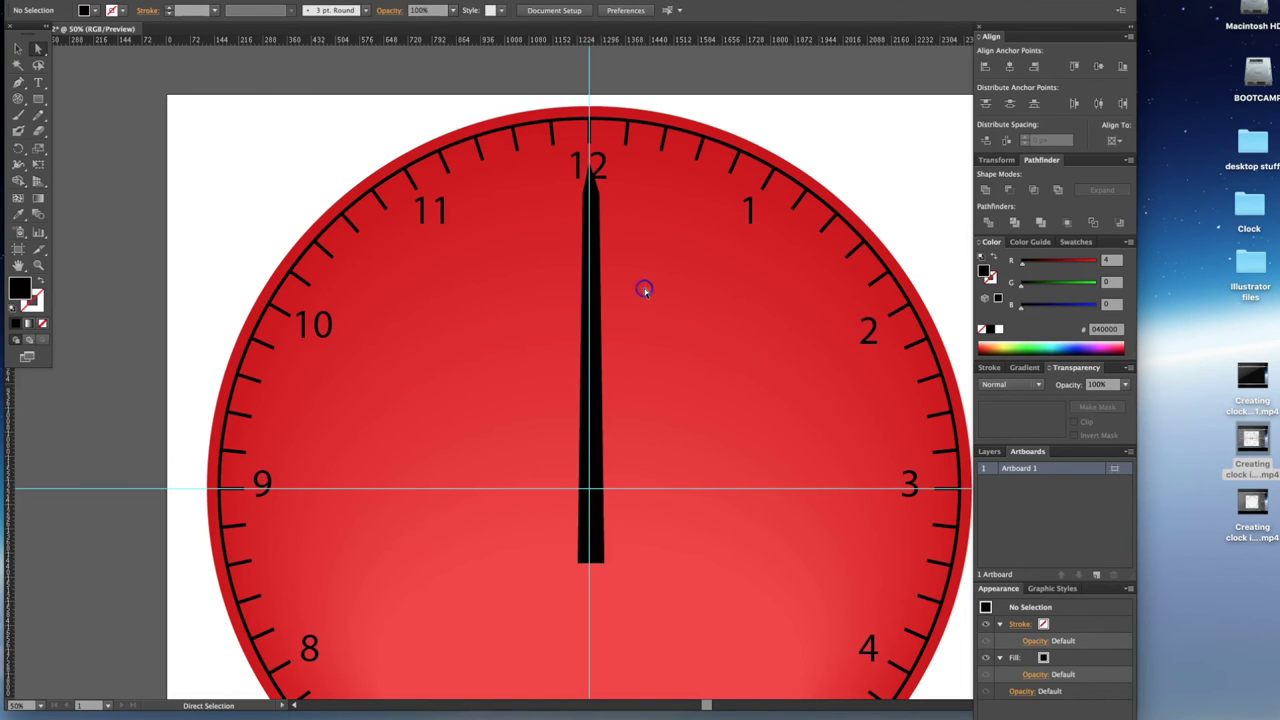
pyautogui.moveTo(604, 171); pyautogui.dragTo(599, 572)
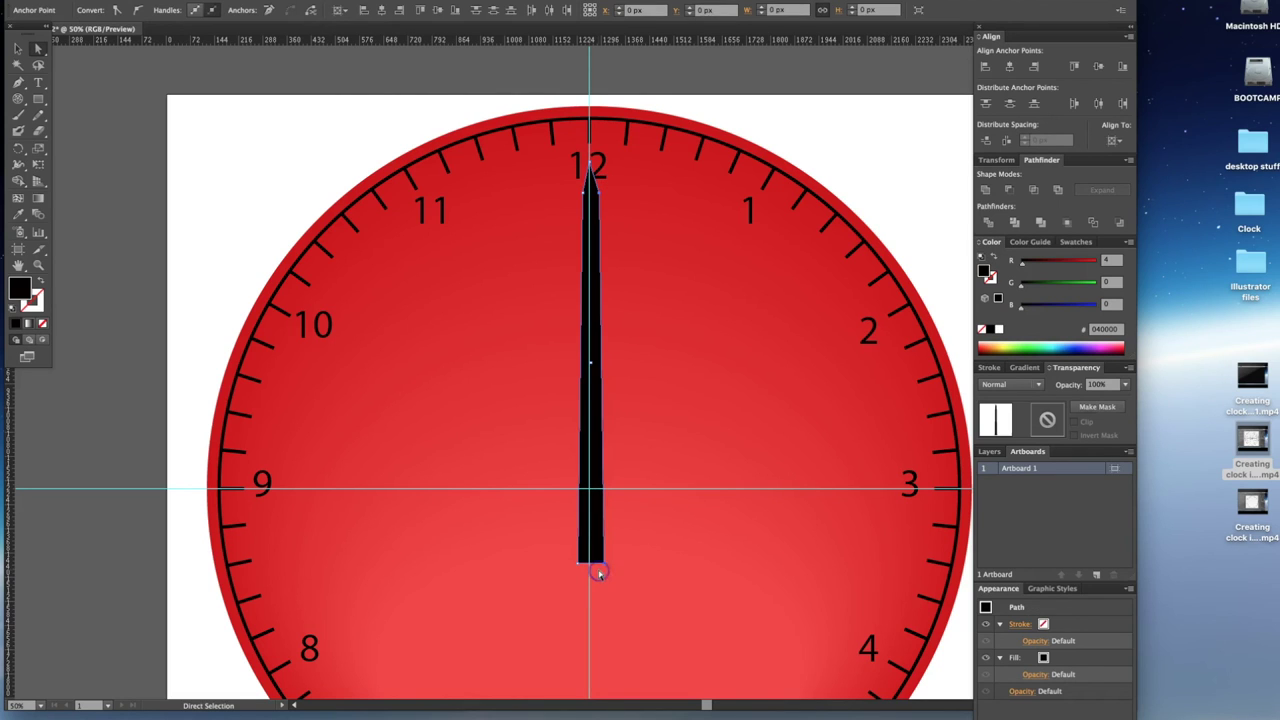
pyautogui.press('Left')
pyautogui.press('Left')
pyautogui.press('Left')
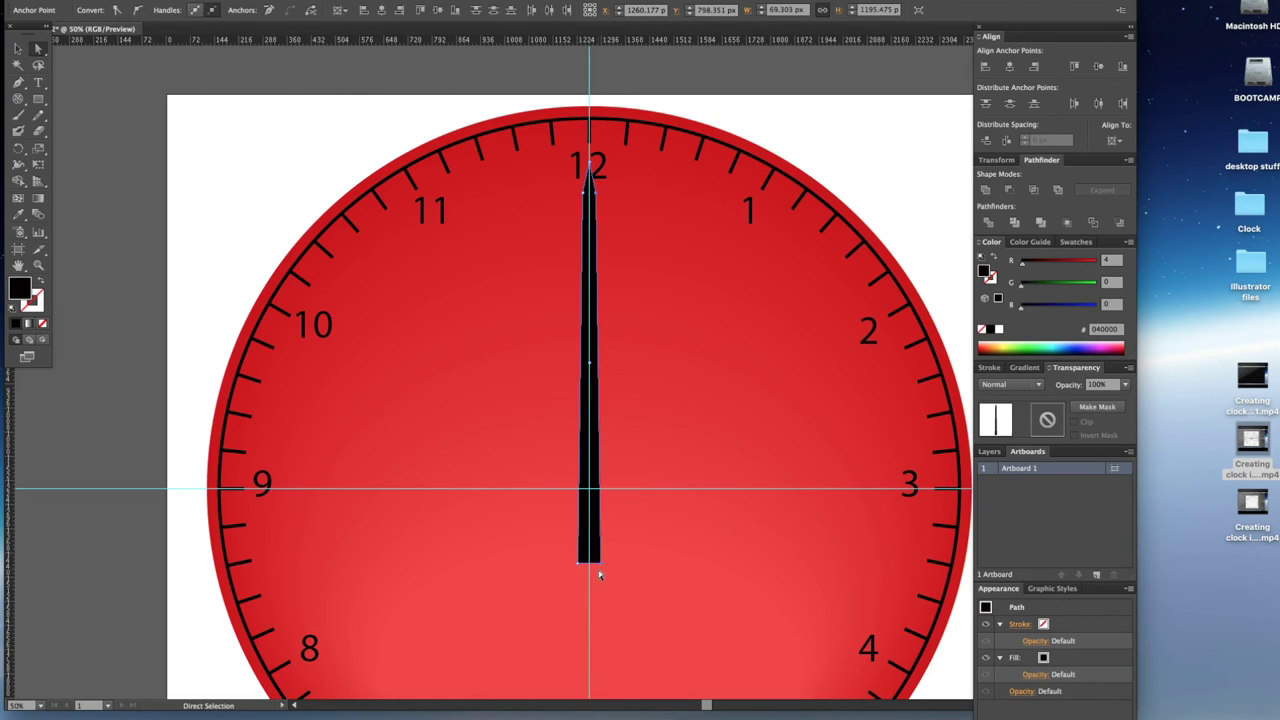
pyautogui.press('Left')
# Move the long hand's left shoulder and base points about 5 px further inward so it is centred on the guide, and deselect it.
pyautogui.moveTo(525, 513); pyautogui.dragTo(545, 355)
pyautogui.moveTo(557, 225); pyautogui.dragTo(560, 487)
pyautogui.moveTo(570, 588); pyautogui.dragTo(586, 589)
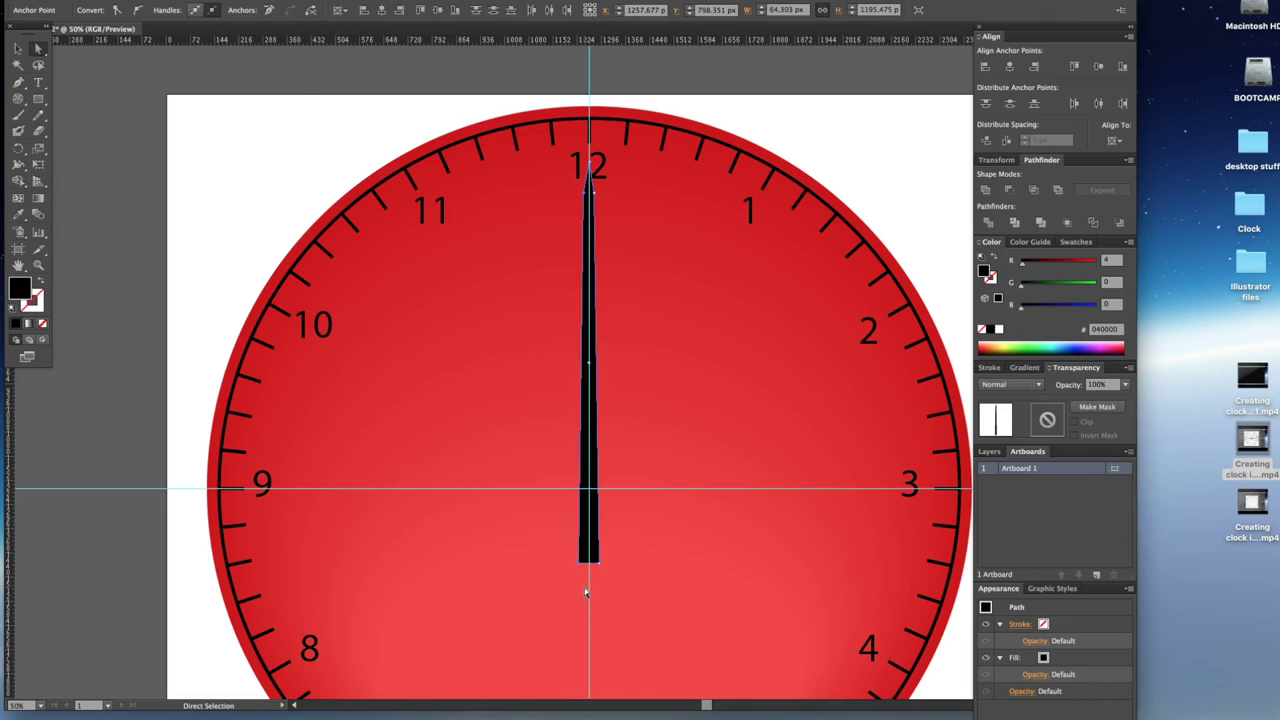
pyautogui.click(511, 528)
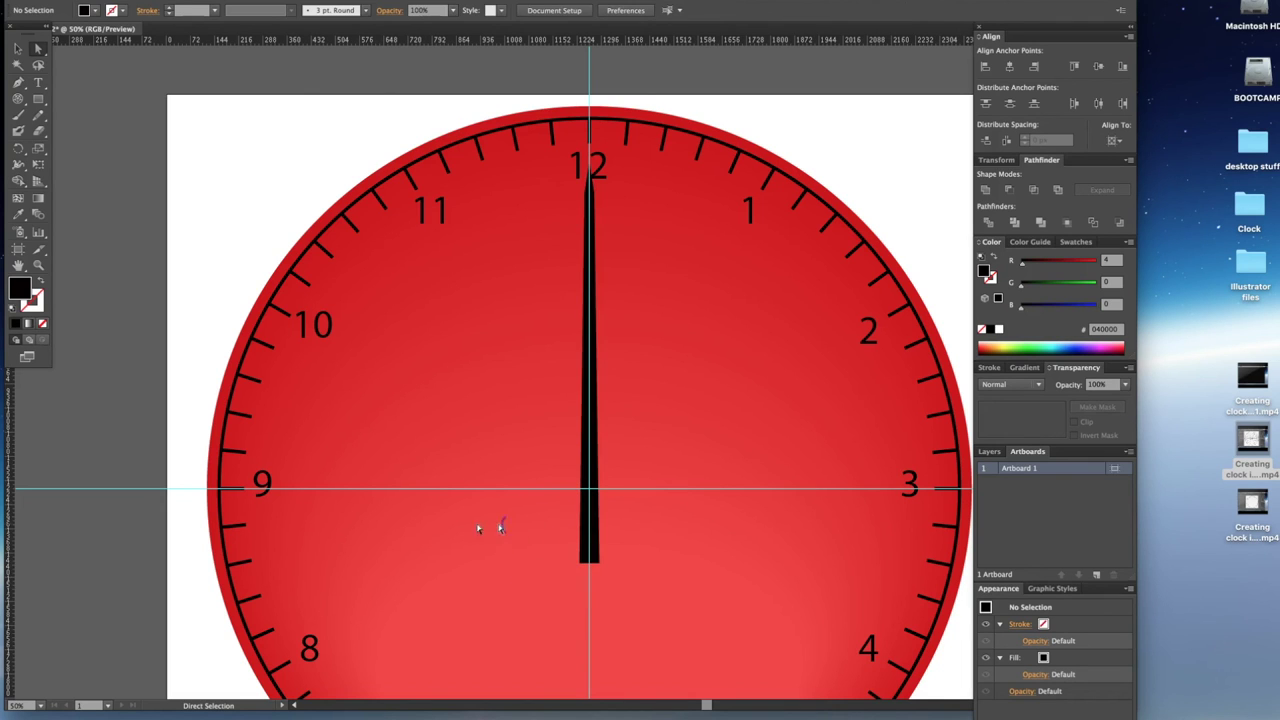
pyautogui.click(17, 48)
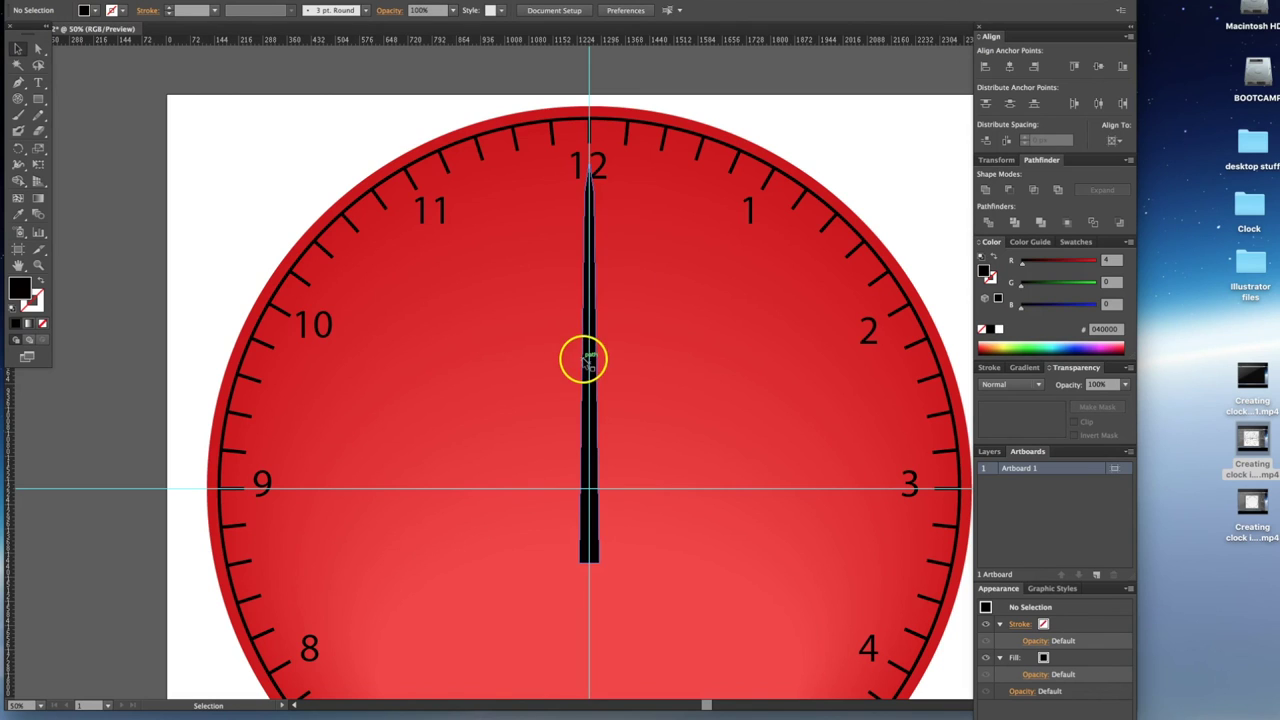
# Fill the thin long hand with white (ffffff) and move it off the clock onto the pasteboard beside the artboard.
pyautogui.click(585, 538)
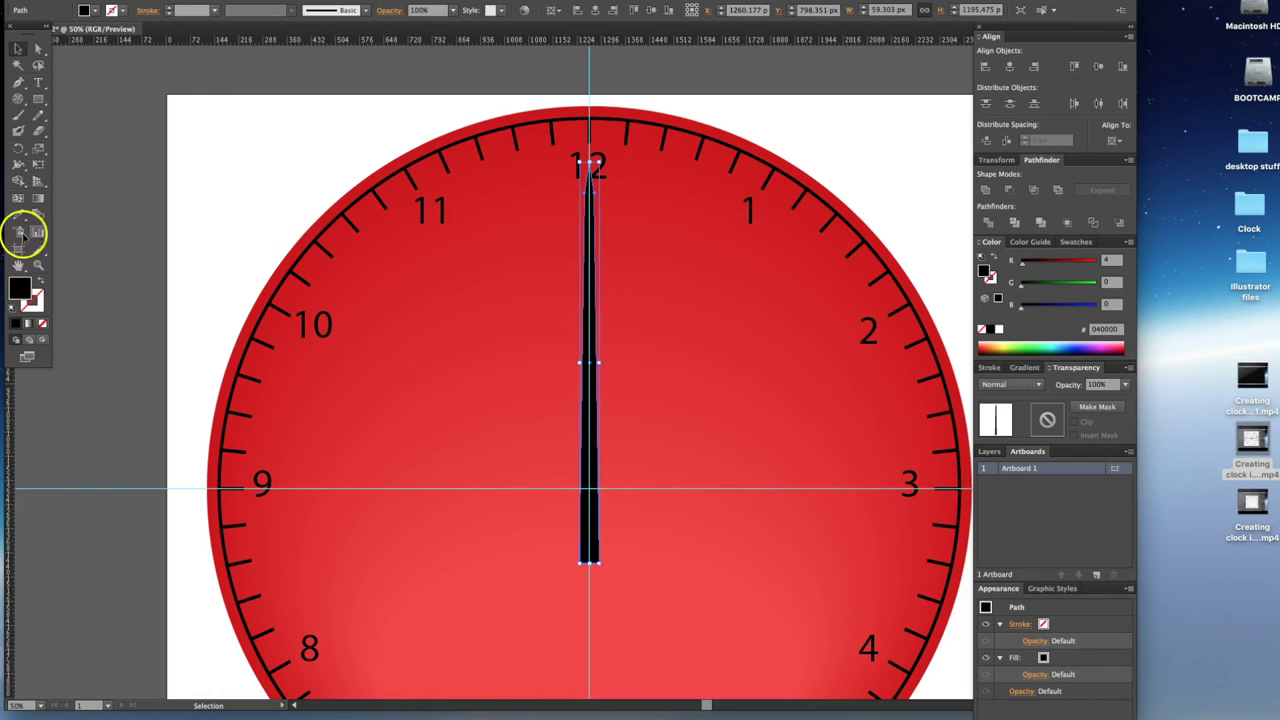
pyautogui.doubleClick(19, 289)
pyautogui.moveTo(214, 251); pyautogui.dragTo(81, 91)
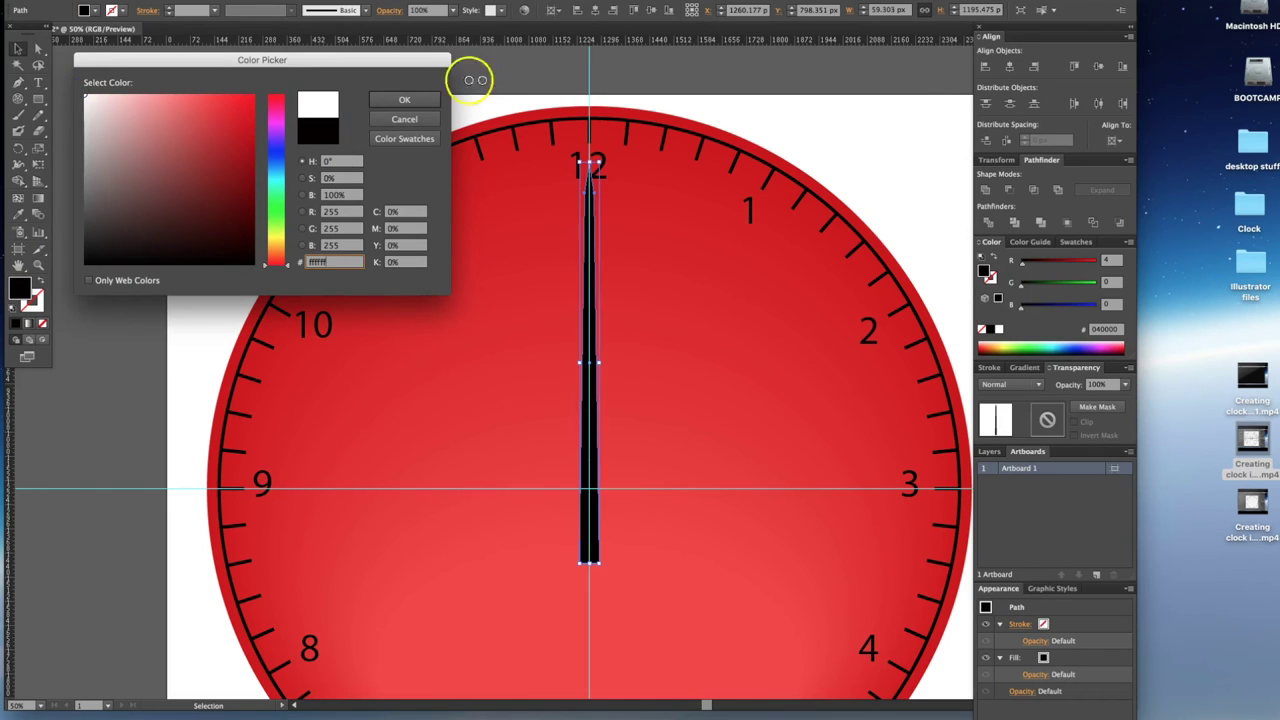
pyautogui.click(424, 104)
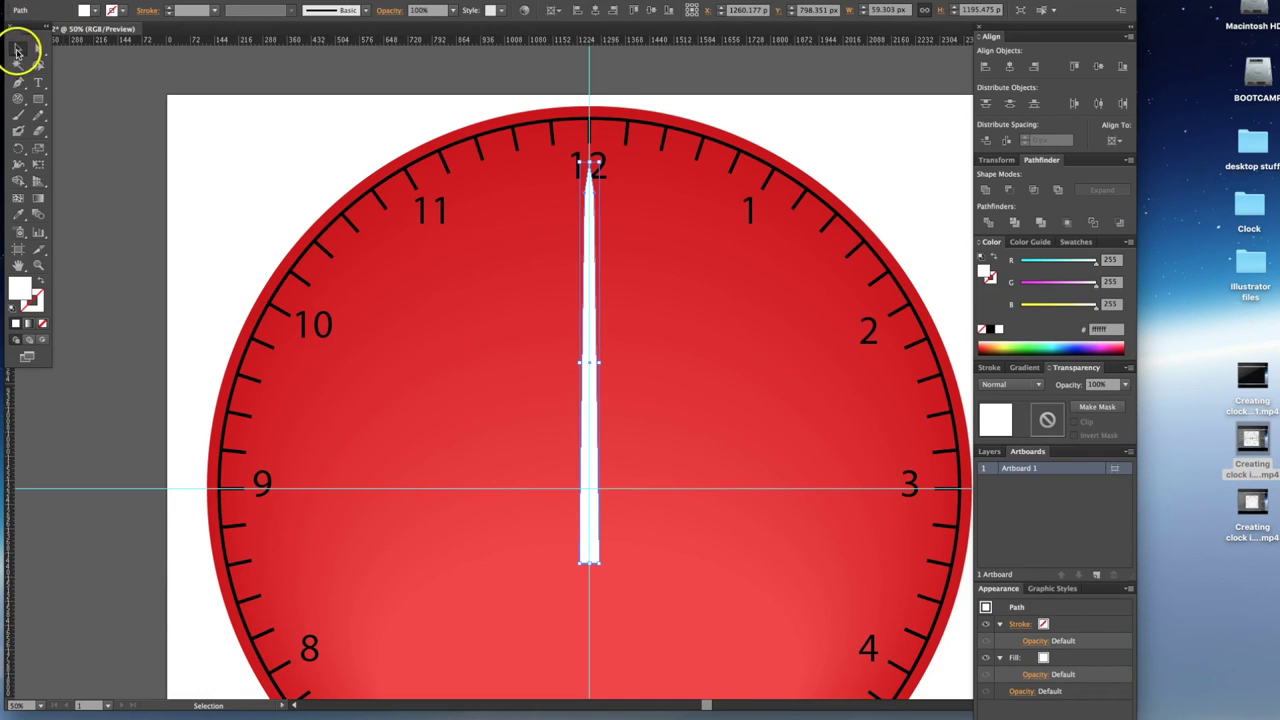
pyautogui.click(586, 294)
pyautogui.moveTo(590, 307); pyautogui.dragTo(74, 342)
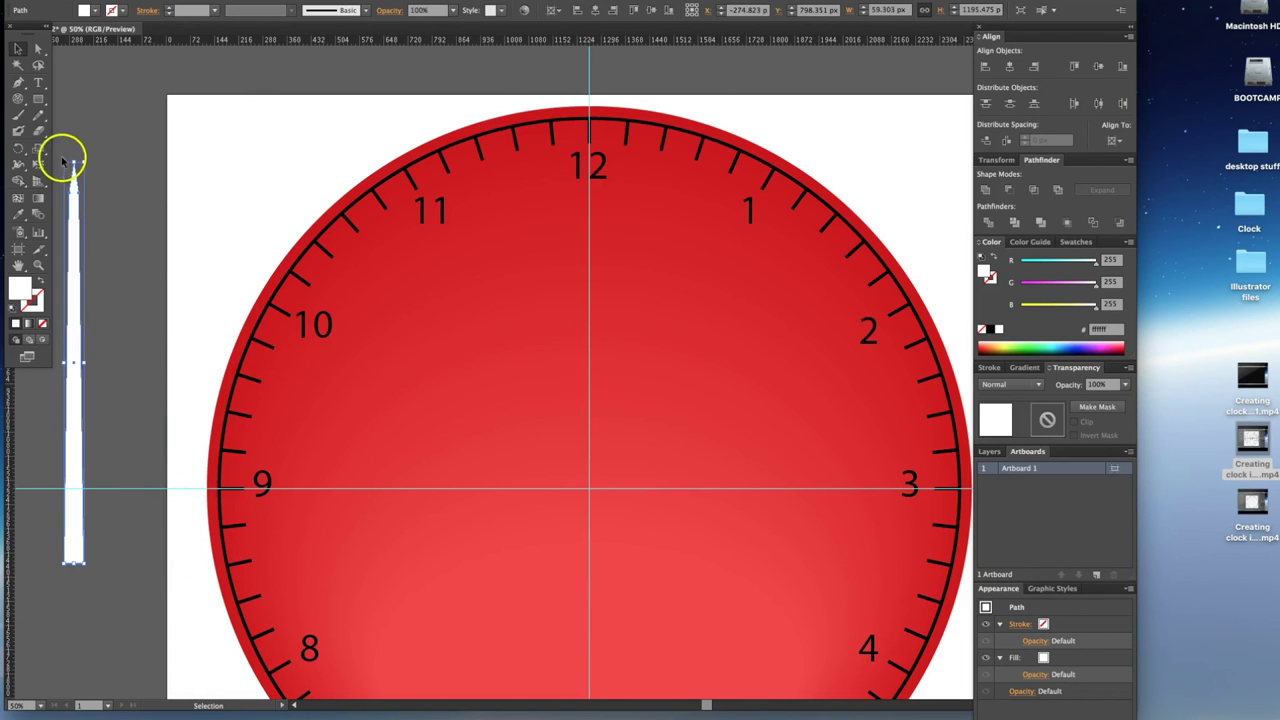
# Draw a circle about 166 px in diameter centred on the clock where the two guides cross.
pyautogui.click(38, 265)
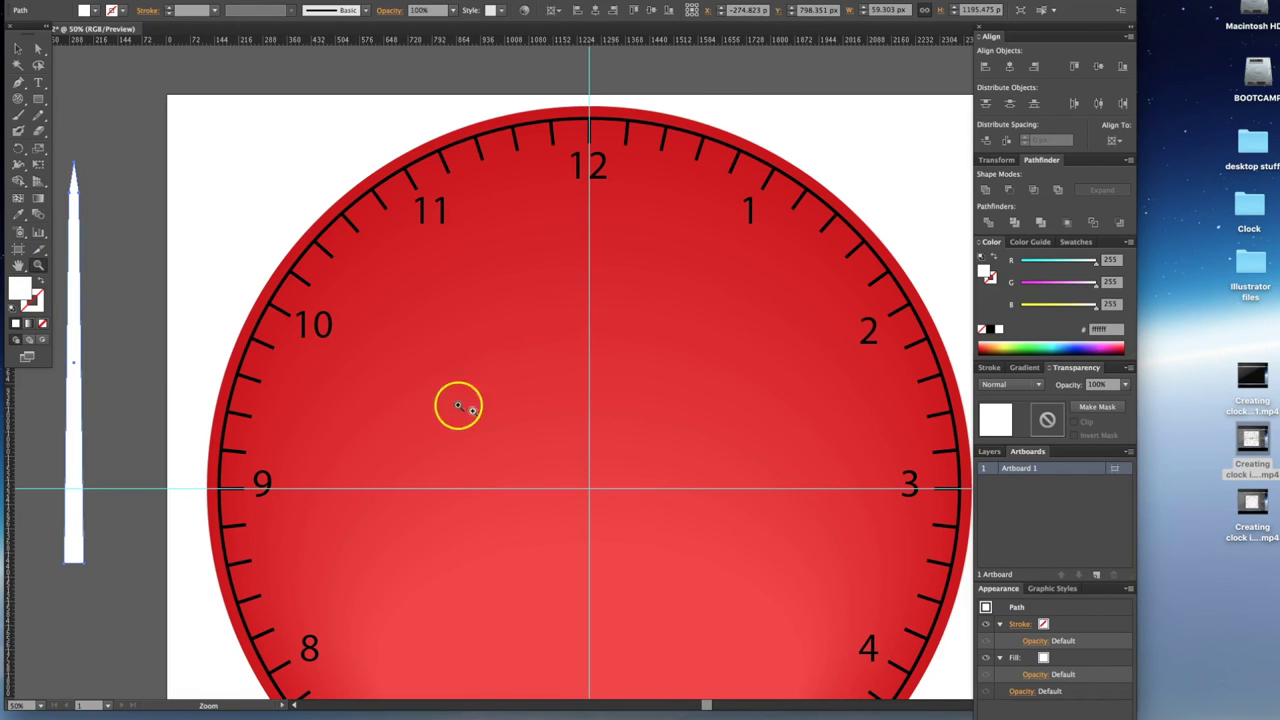
pyautogui.keyDown('alt'); pyautogui.click(531, 428); pyautogui.keyUp('alt')
pyautogui.keyDown('alt'); pyautogui.click(531, 428); pyautogui.keyUp('alt')
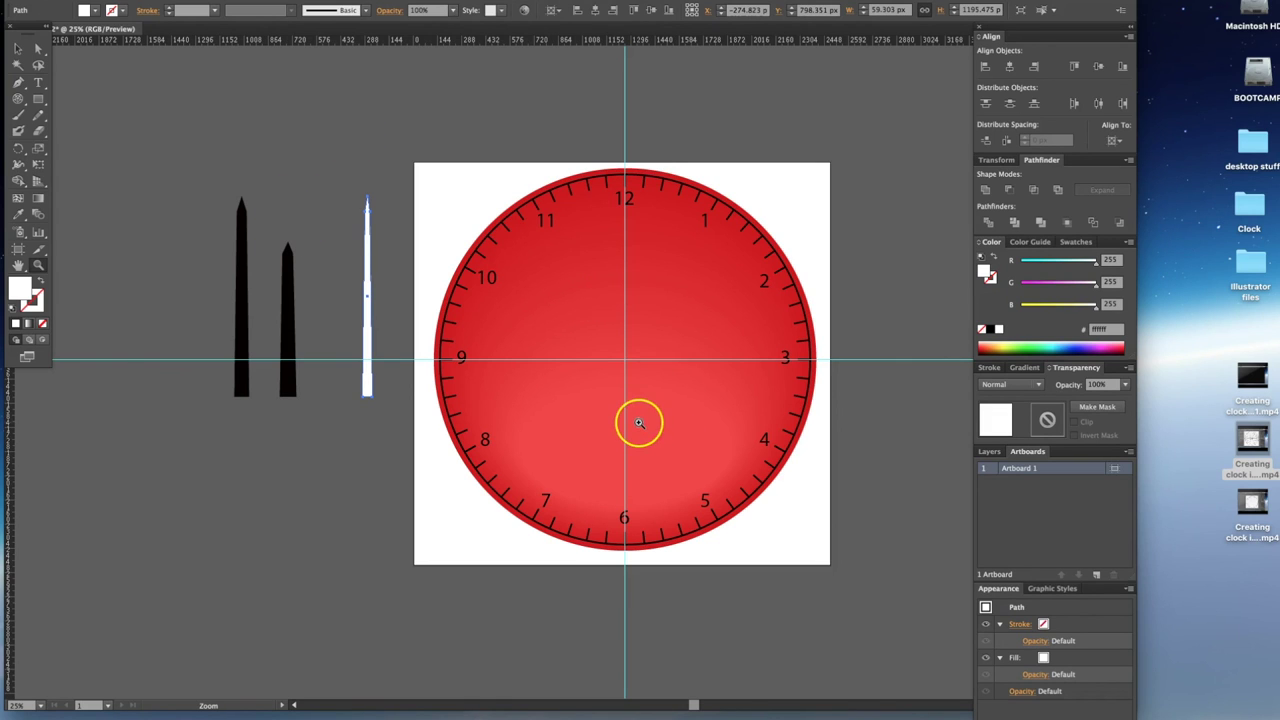
pyautogui.click(40, 100)
pyautogui.moveTo(40, 100); pyautogui.dragTo(91, 136)
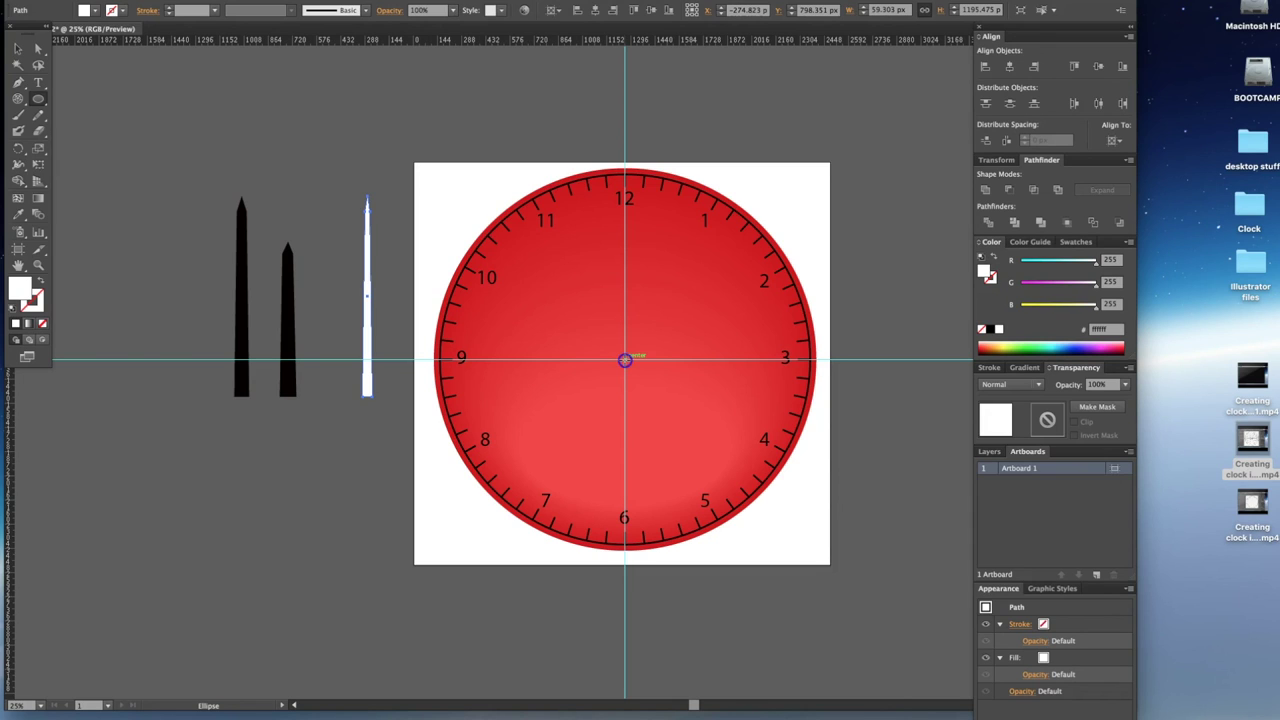
pyautogui.moveTo(624, 360); pyautogui.dragTo(626, 374)
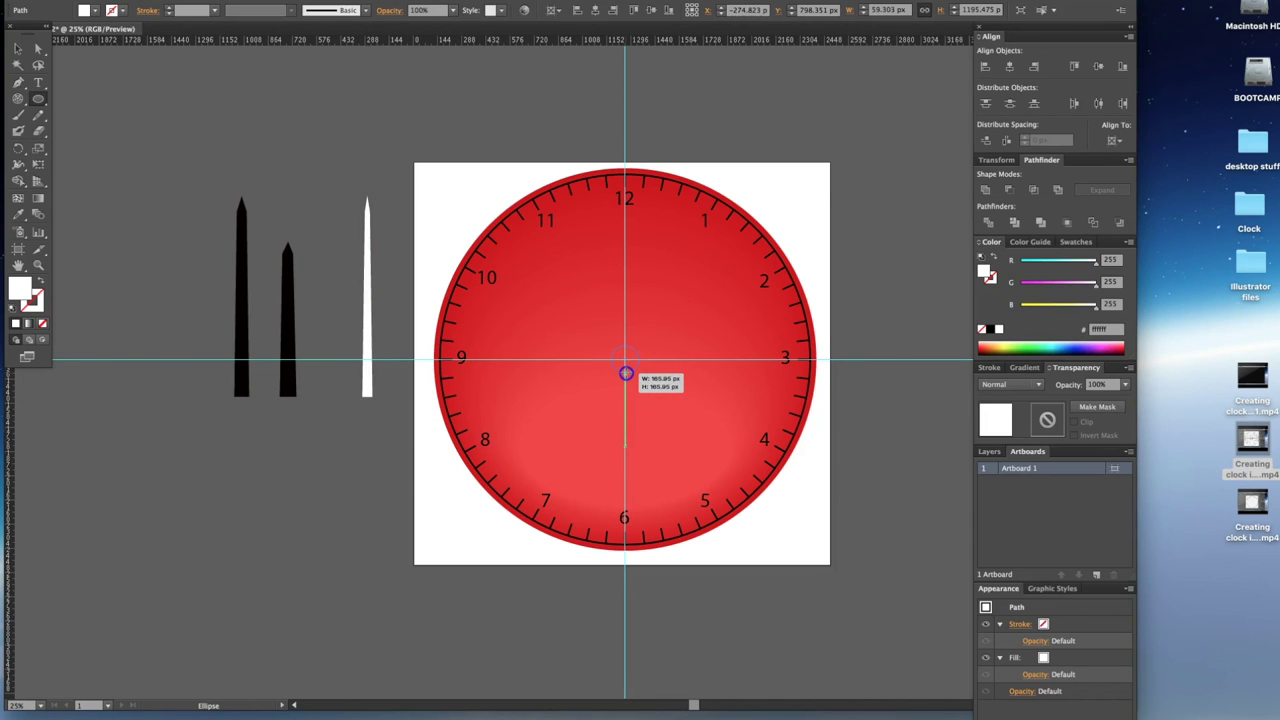
pyautogui.moveTo(626, 374); pyautogui.dragTo(626, 374)
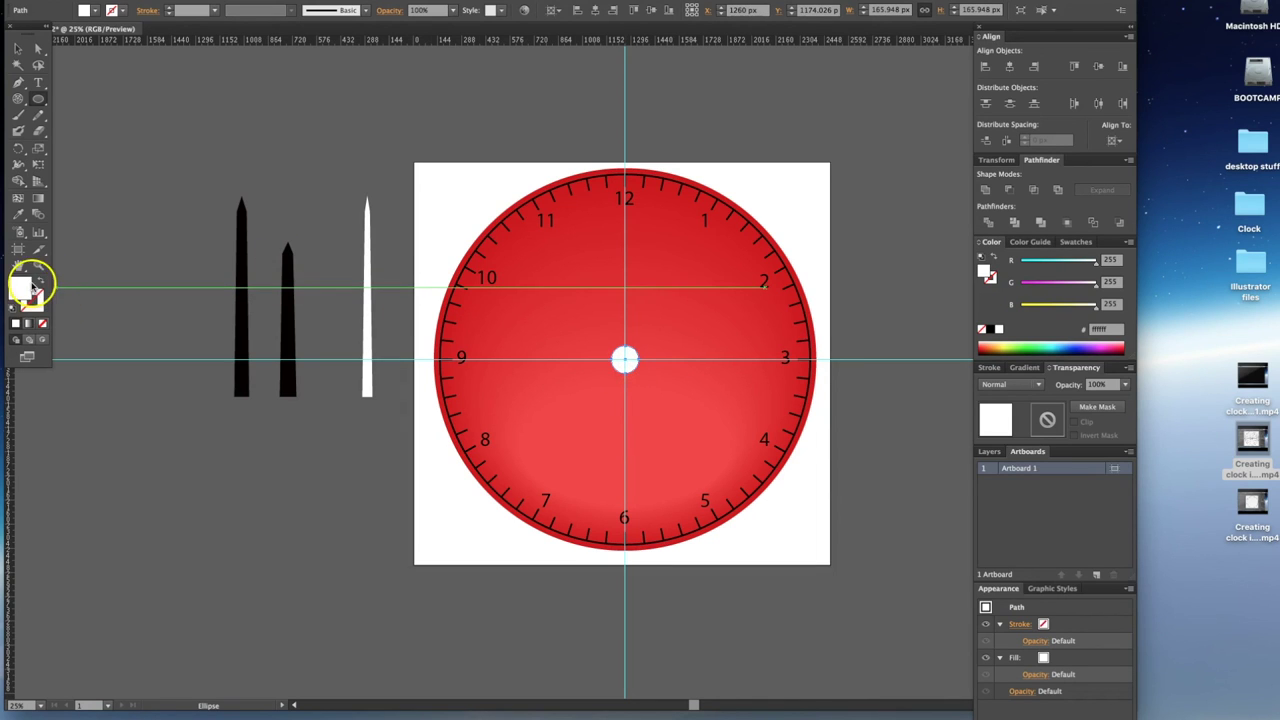
# Fill the small centre circle with the orange colour efad3a.
pyautogui.doubleClick(14, 287)
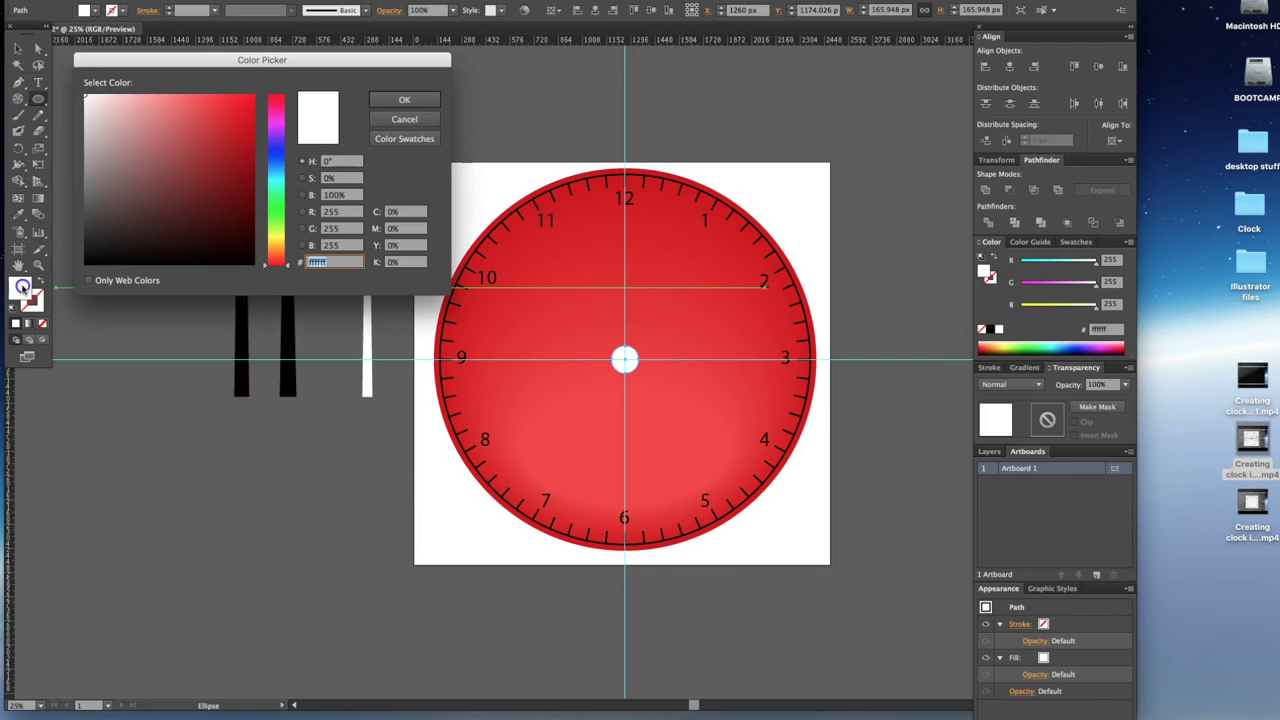
pyautogui.moveTo(266, 247); pyautogui.dragTo(268, 228)
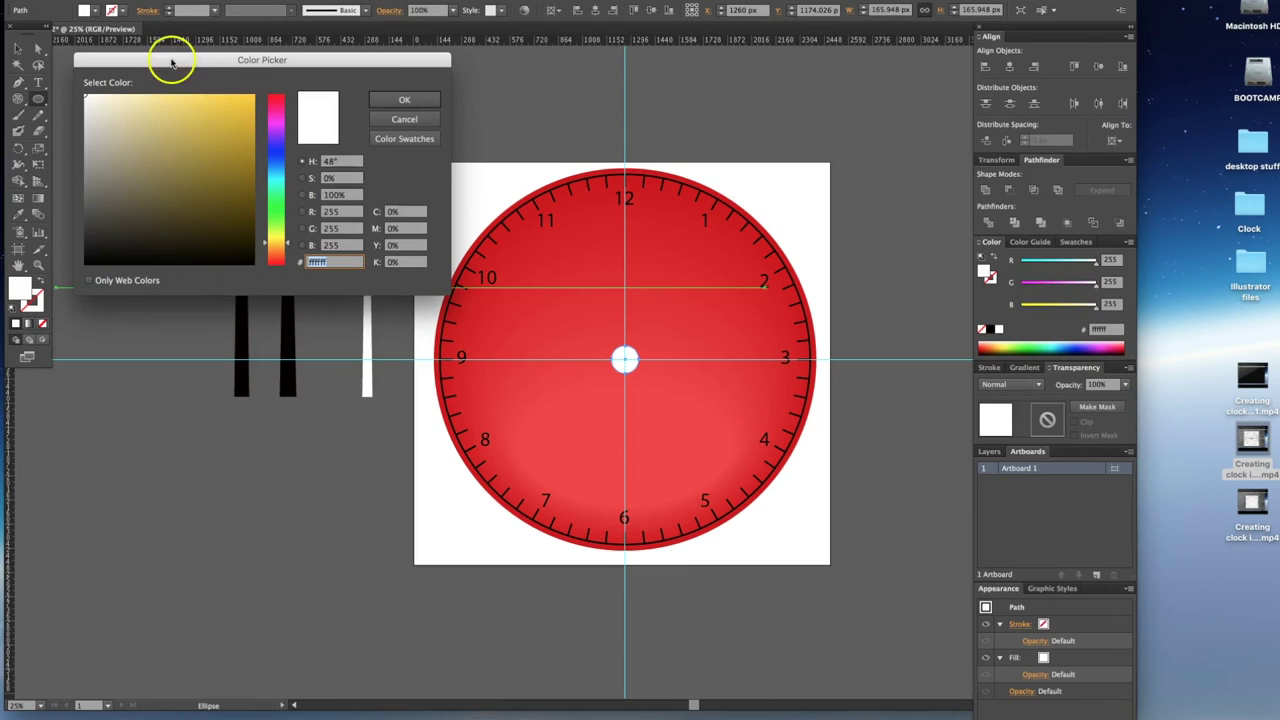
pyautogui.click(278, 246)
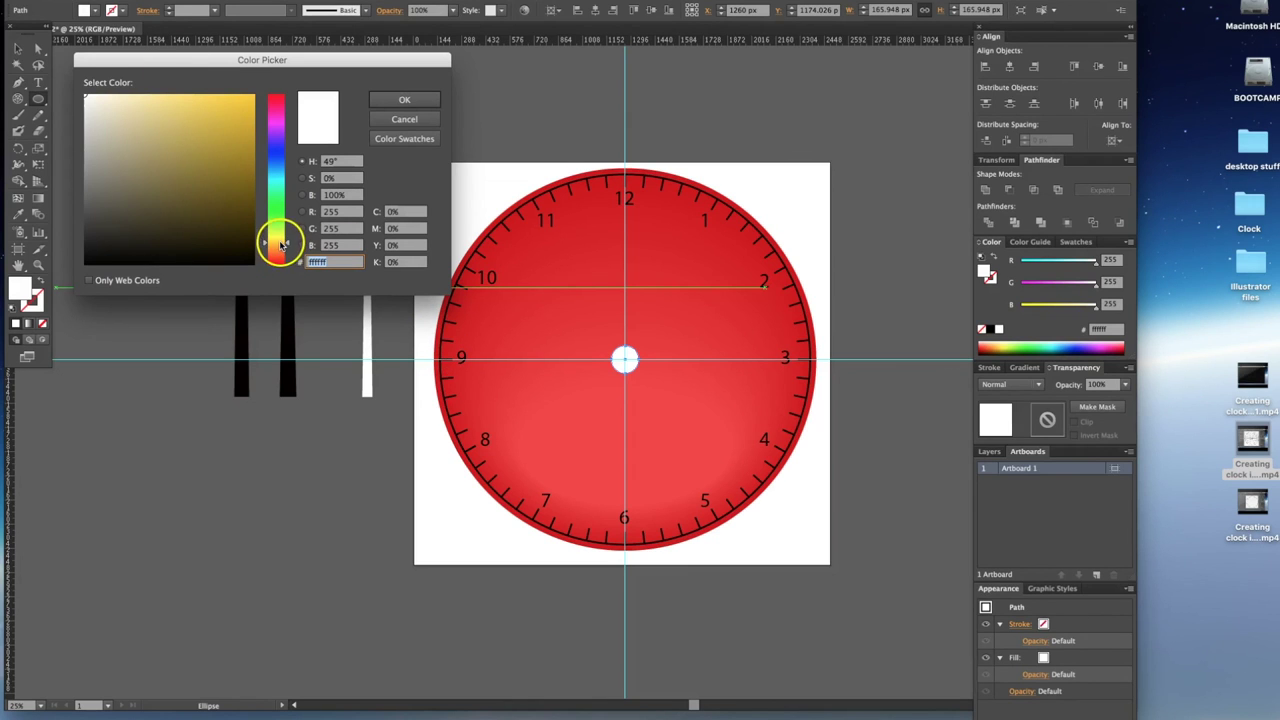
pyautogui.moveTo(223, 129); pyautogui.dragTo(215, 104)
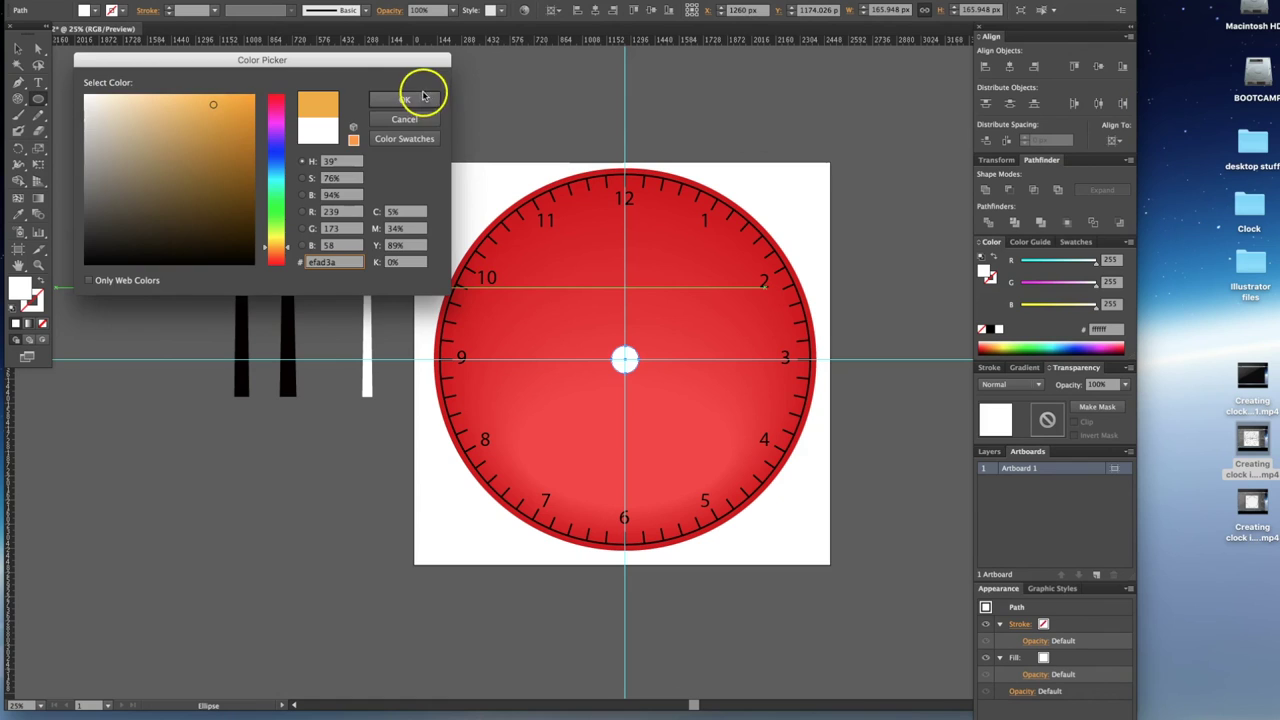
pyautogui.click(423, 99)
# Move the orange circle along the horizontal guide onto the pasteboard beyond the black hands, and deselect it.
pyautogui.press('v')
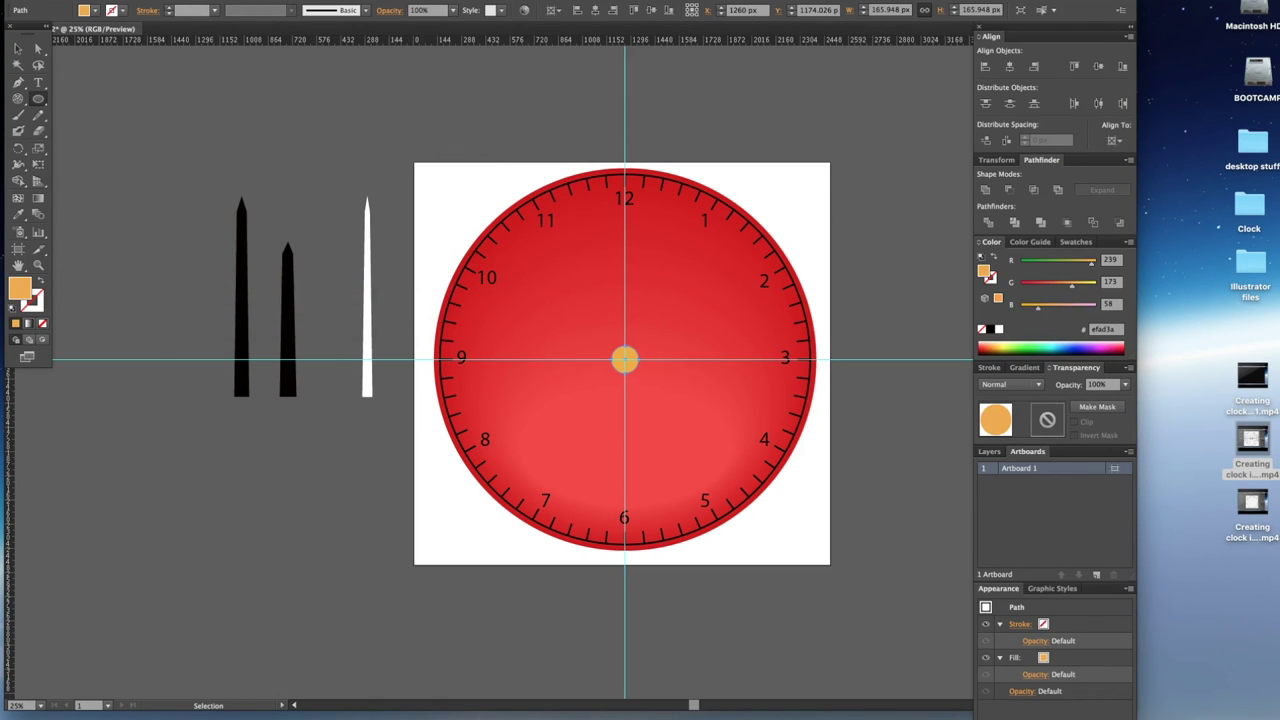
pyautogui.press('l')
pyautogui.click(17, 47)
pyautogui.click(622, 362)
pyautogui.moveTo(622, 365); pyautogui.dragTo(189, 358)
pyautogui.click(103, 210)
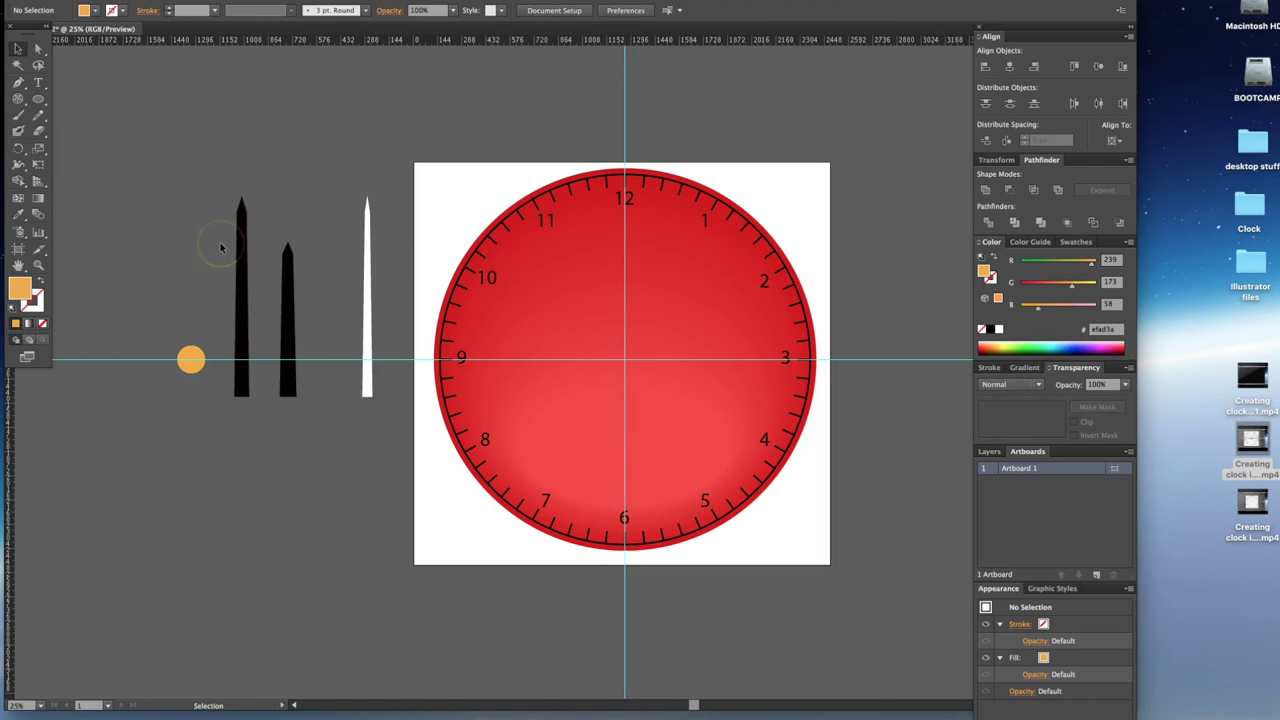